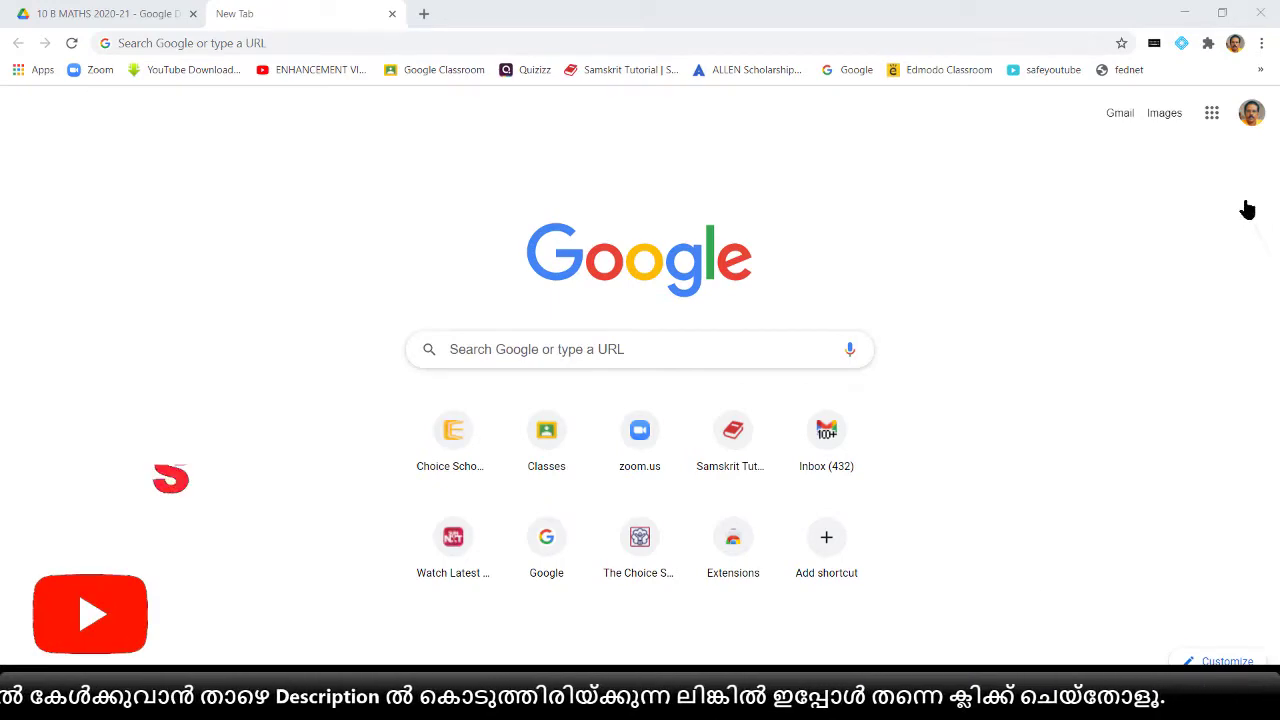
Go to Google Drive and open the Classroom > 10 B MATHS 2020-21 folder.
left_click(1213, 116)
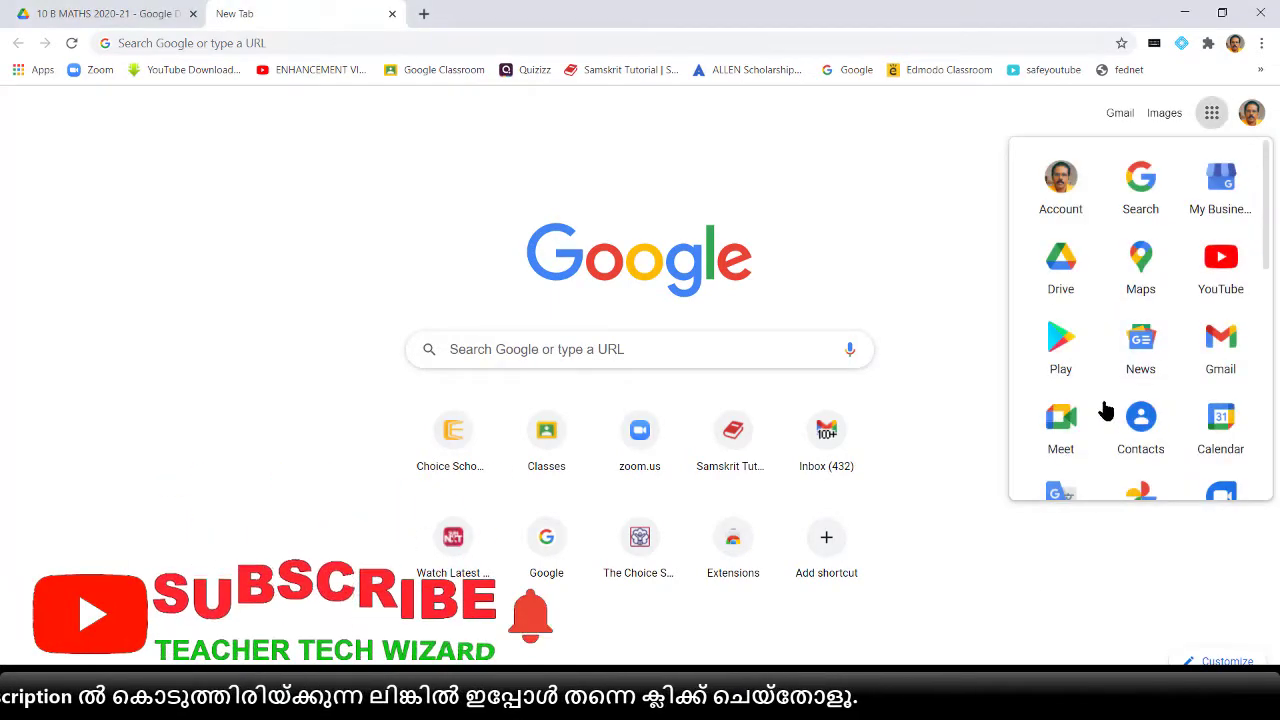
left_click(1060, 265)
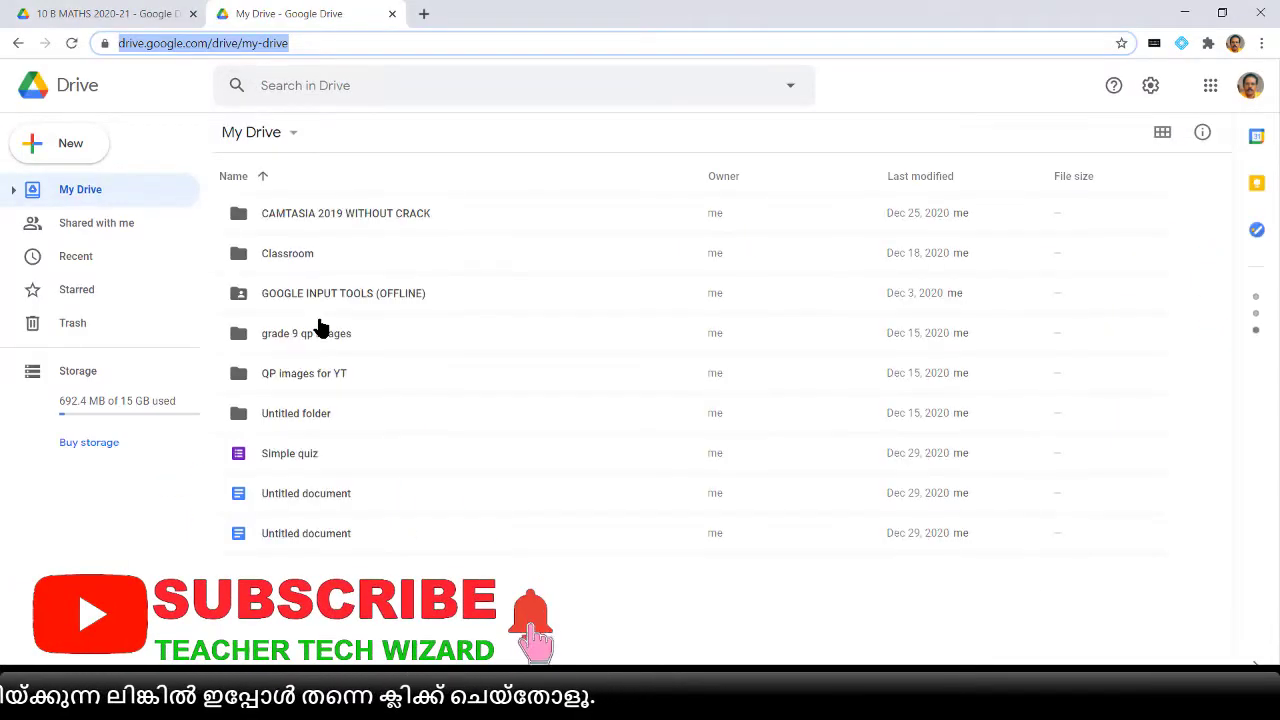
double_click(296, 258)
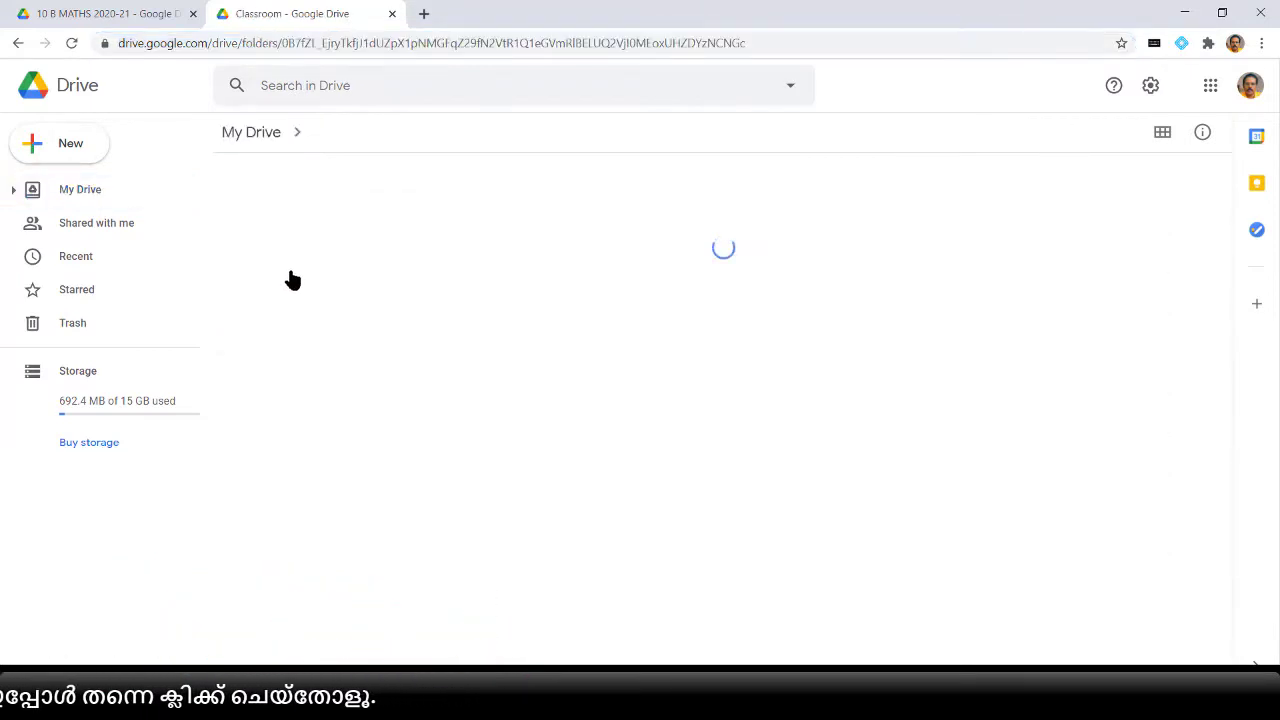
double_click(292, 262)
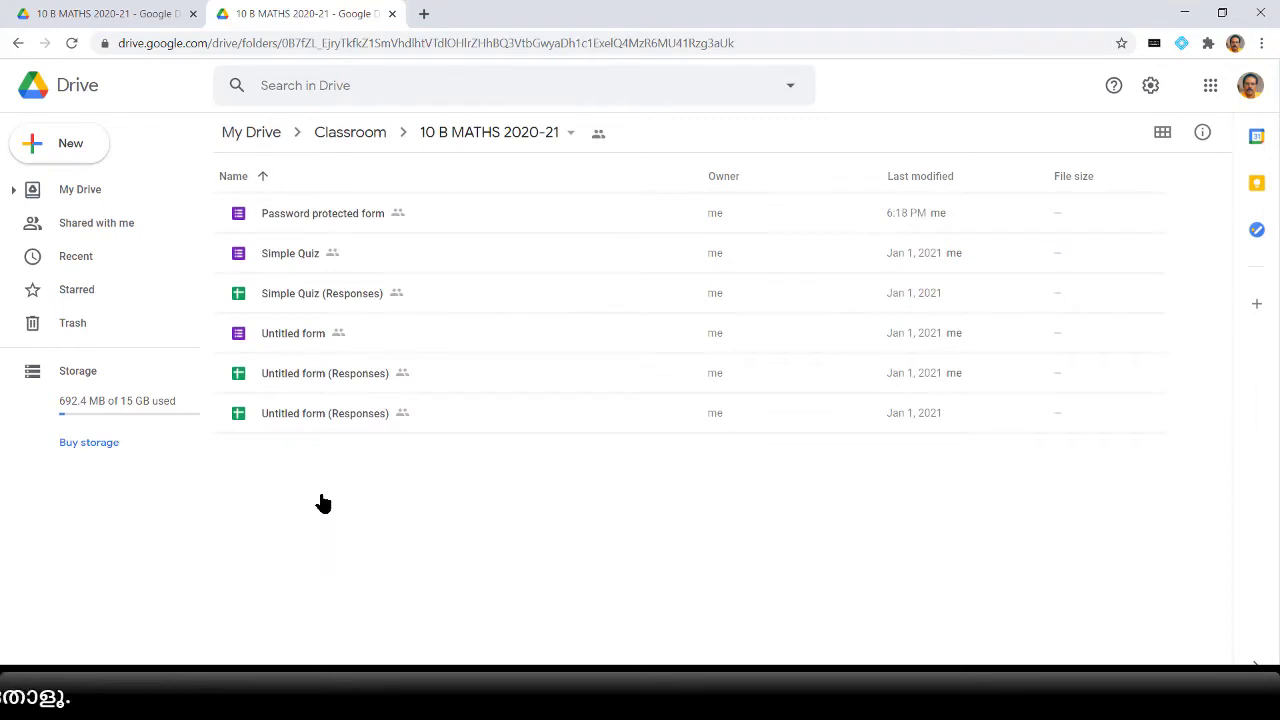
Create a new Google Form in this folder and confirm creating it in the shared folder.
right_click(323, 503)
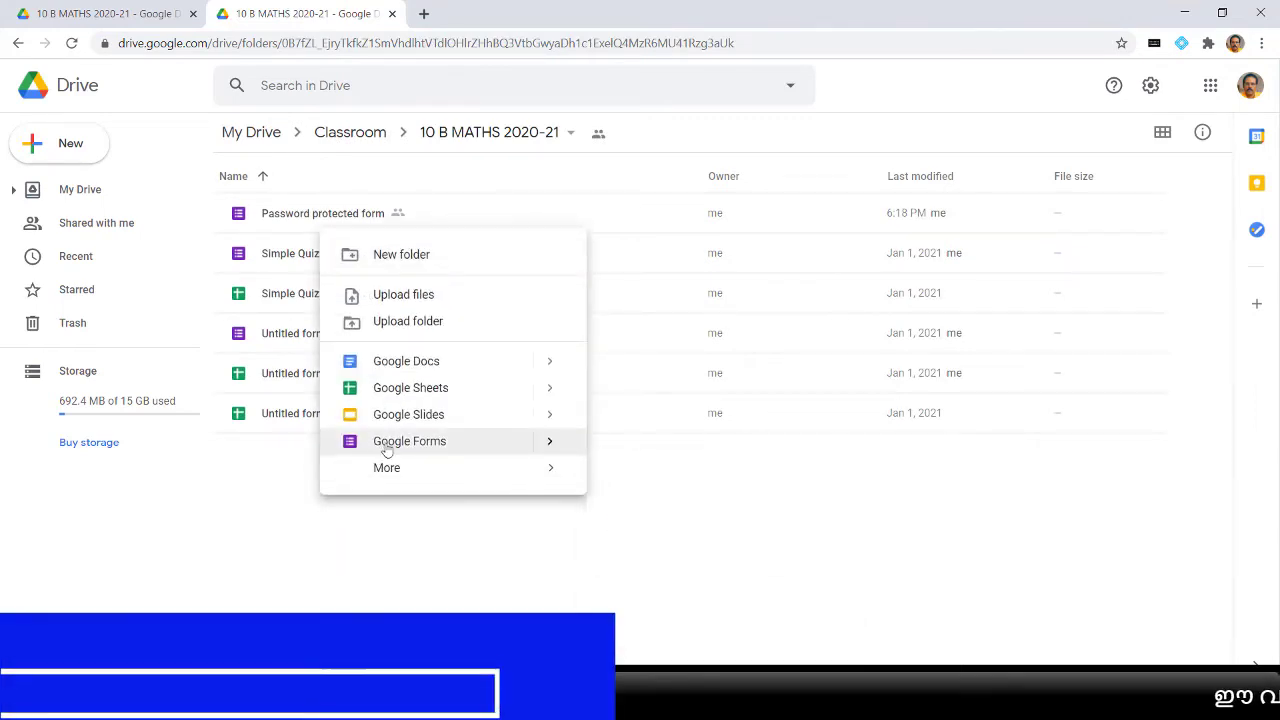
left_click(36, 155)
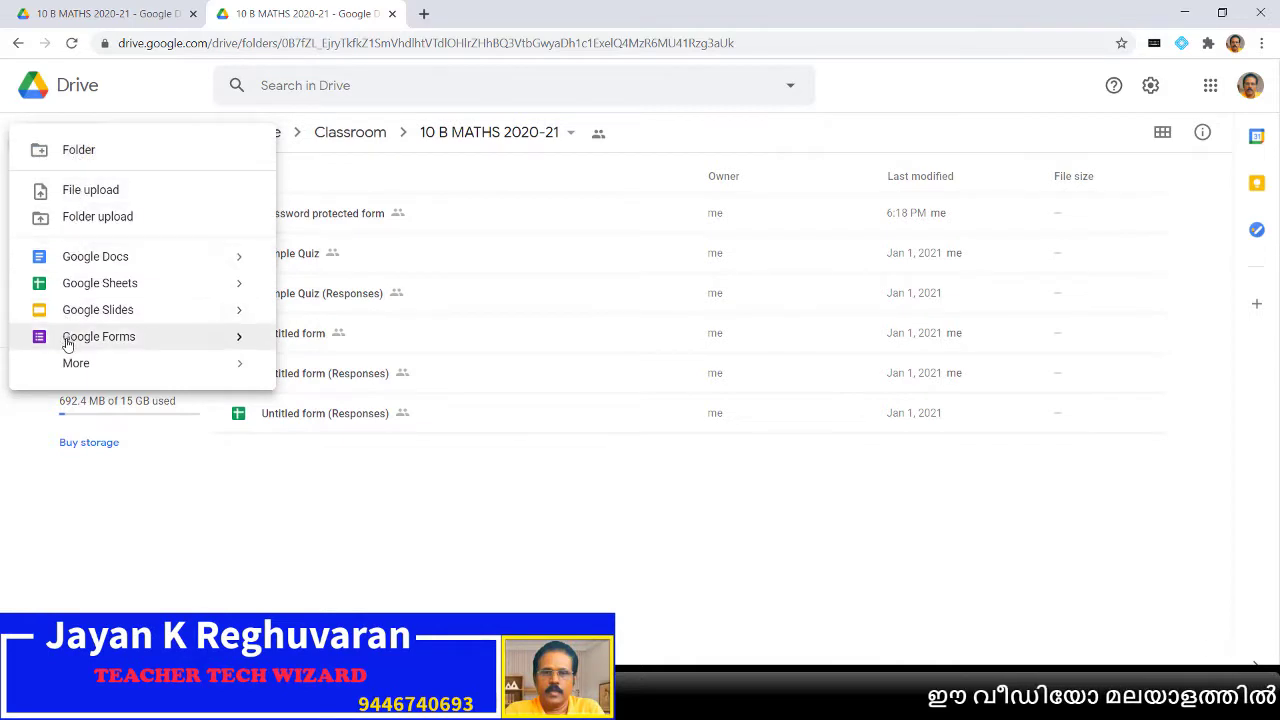
left_click(66, 338)
left_click(798, 413)
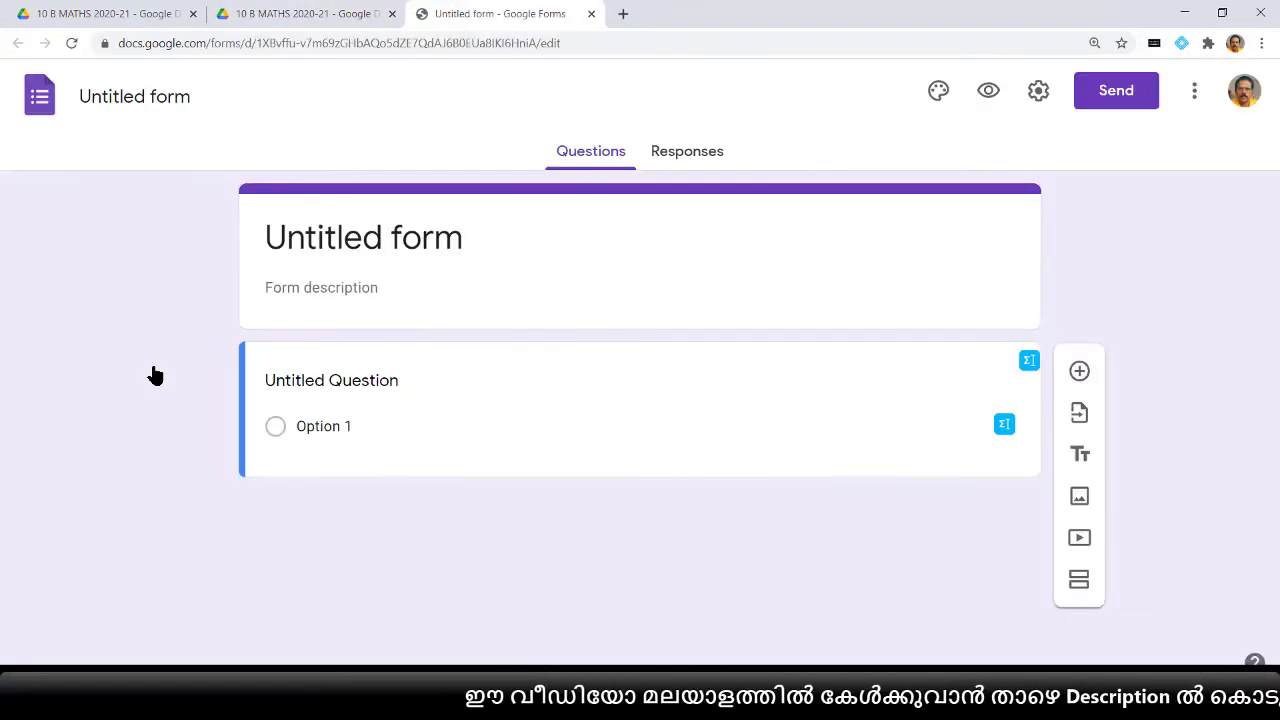
Change the form title from 'Untitled form' to 'PASSWORD PROTECTED FORM'.
left_click(122, 99)
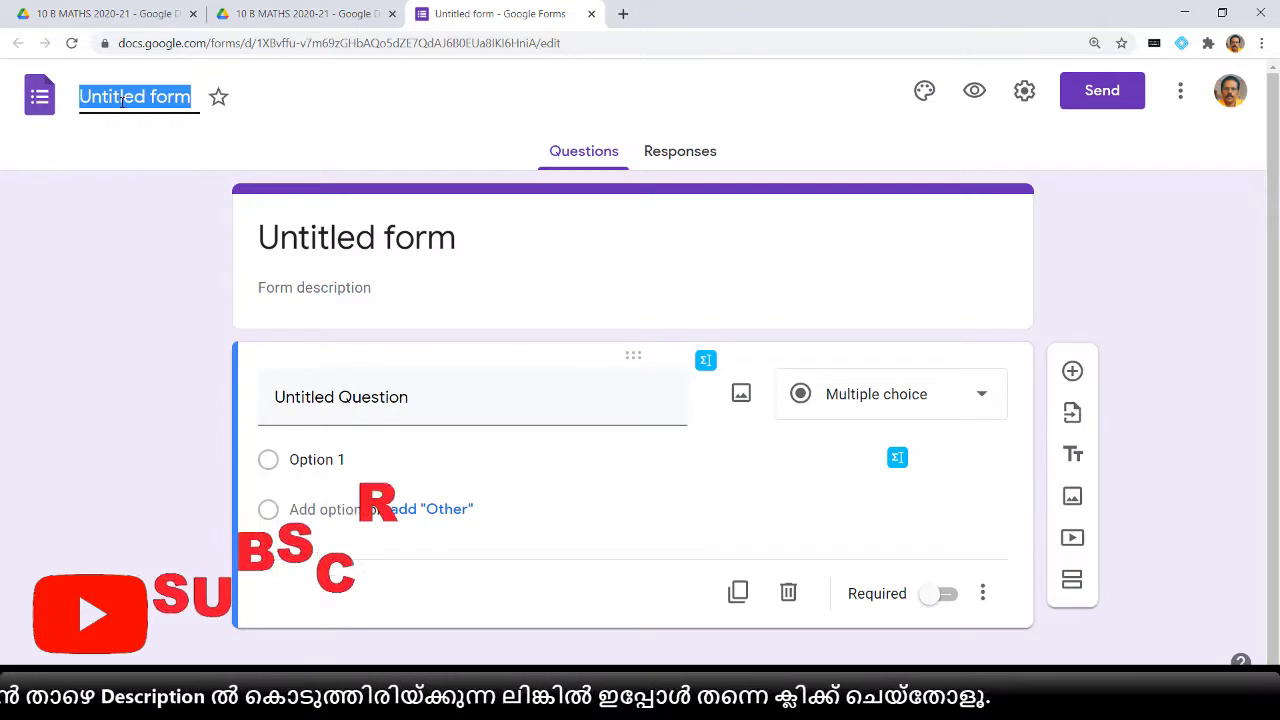
type("PASSWORD PROTECTED FORM")
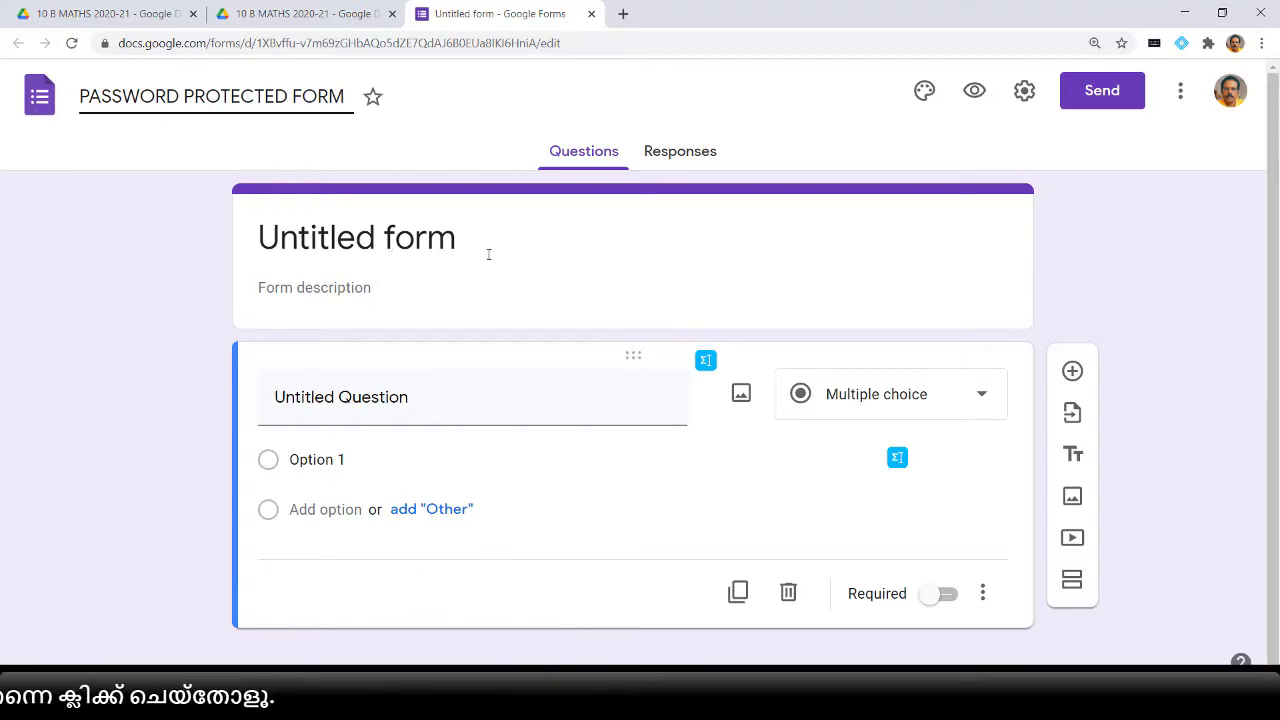
left_click(614, 240)
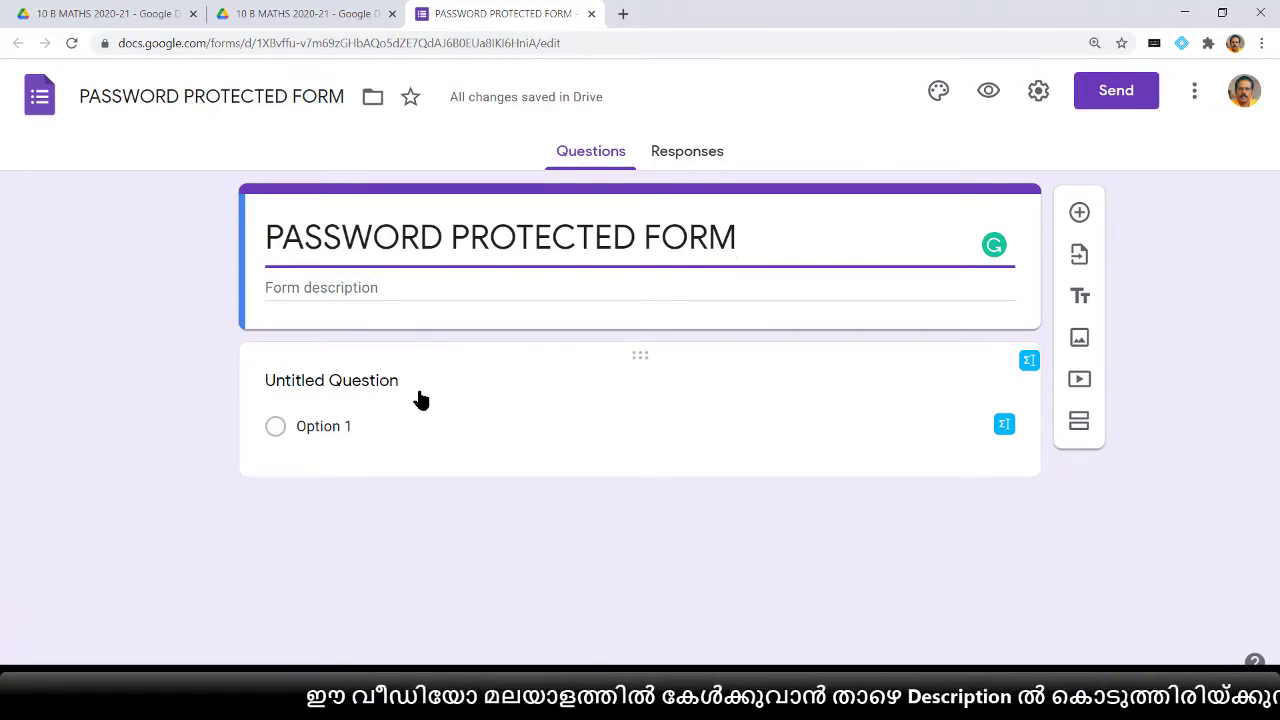
left_click(383, 389)
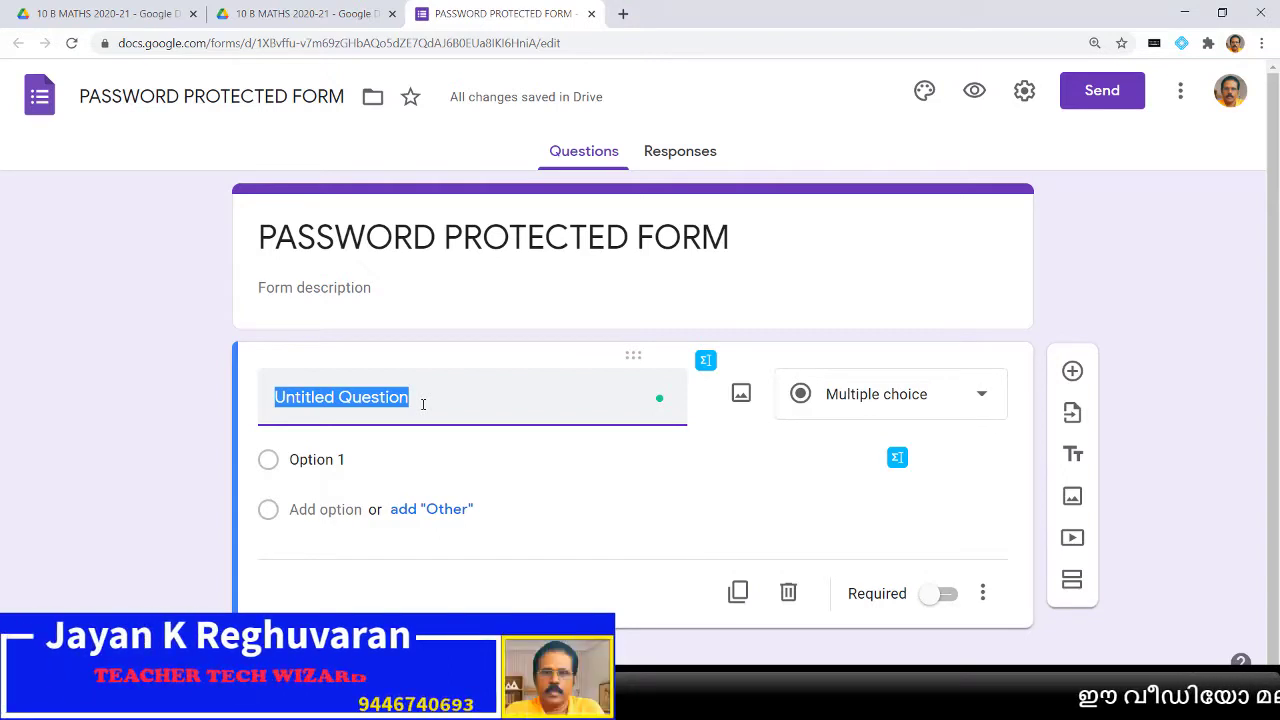
Title the first question 'Type your passcode' and mark it as required.
type("W")
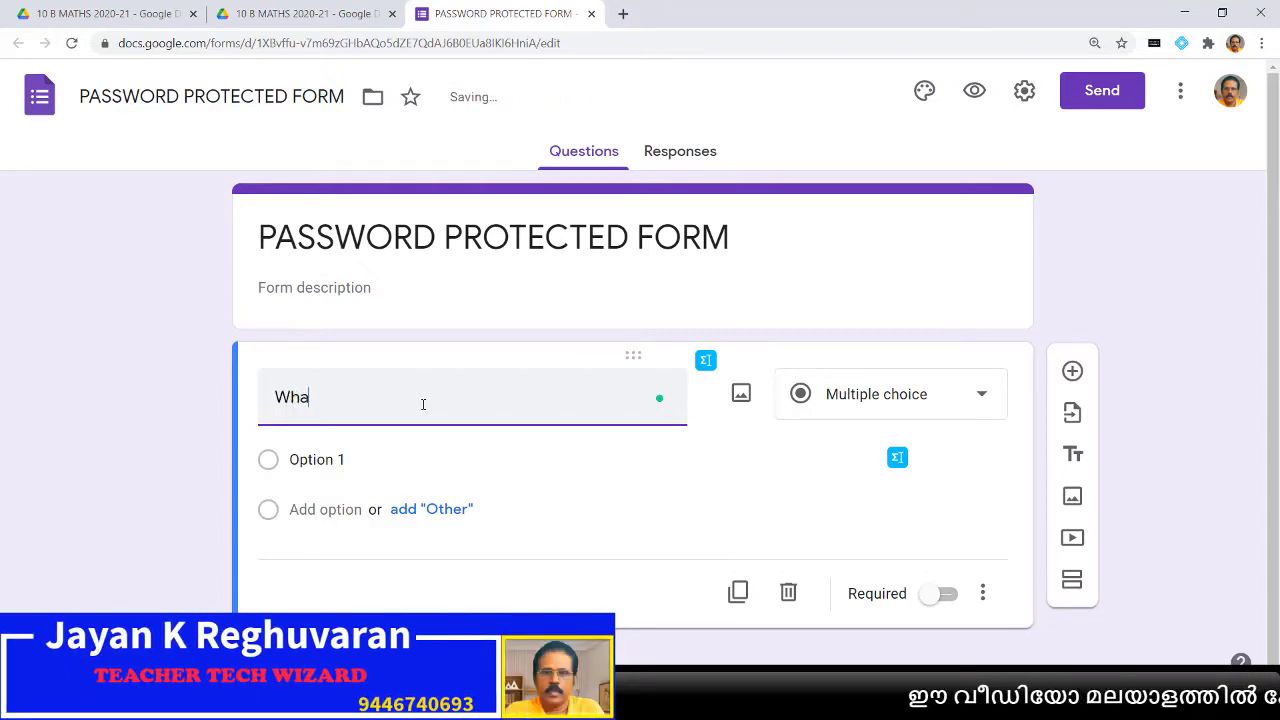
key("BackSpace")
type("Ty")
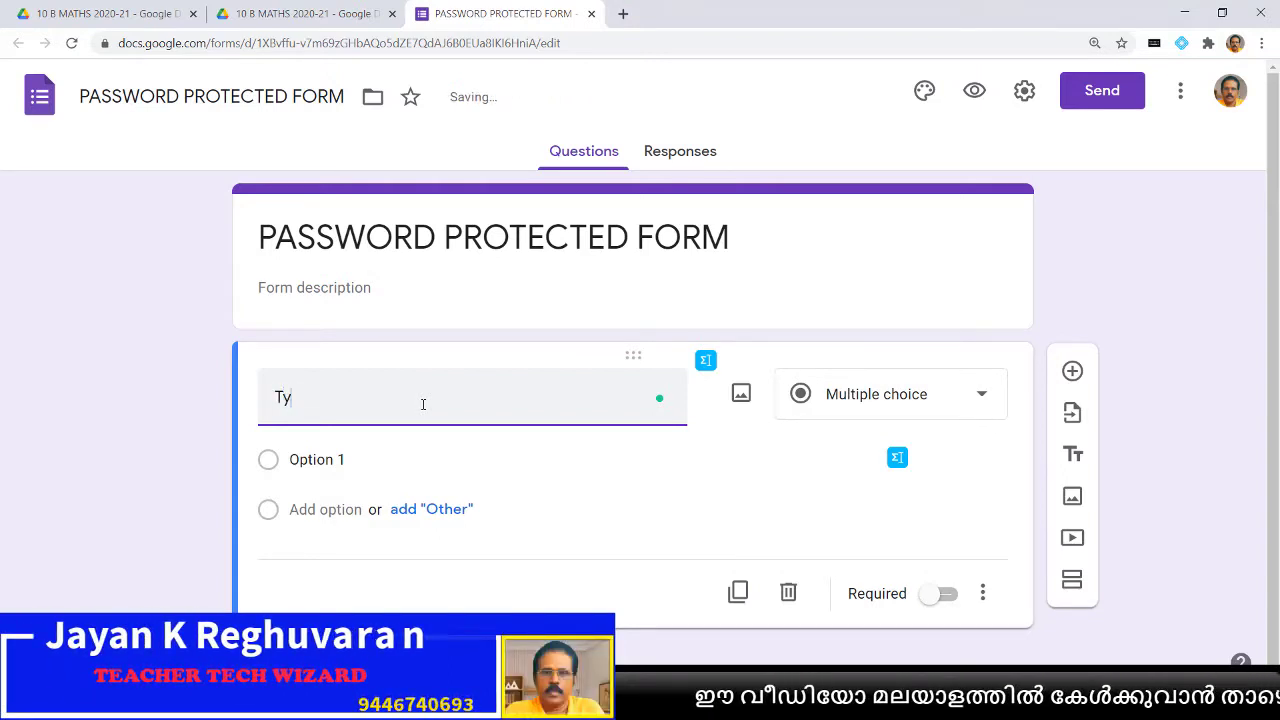
type("pe your passcode")
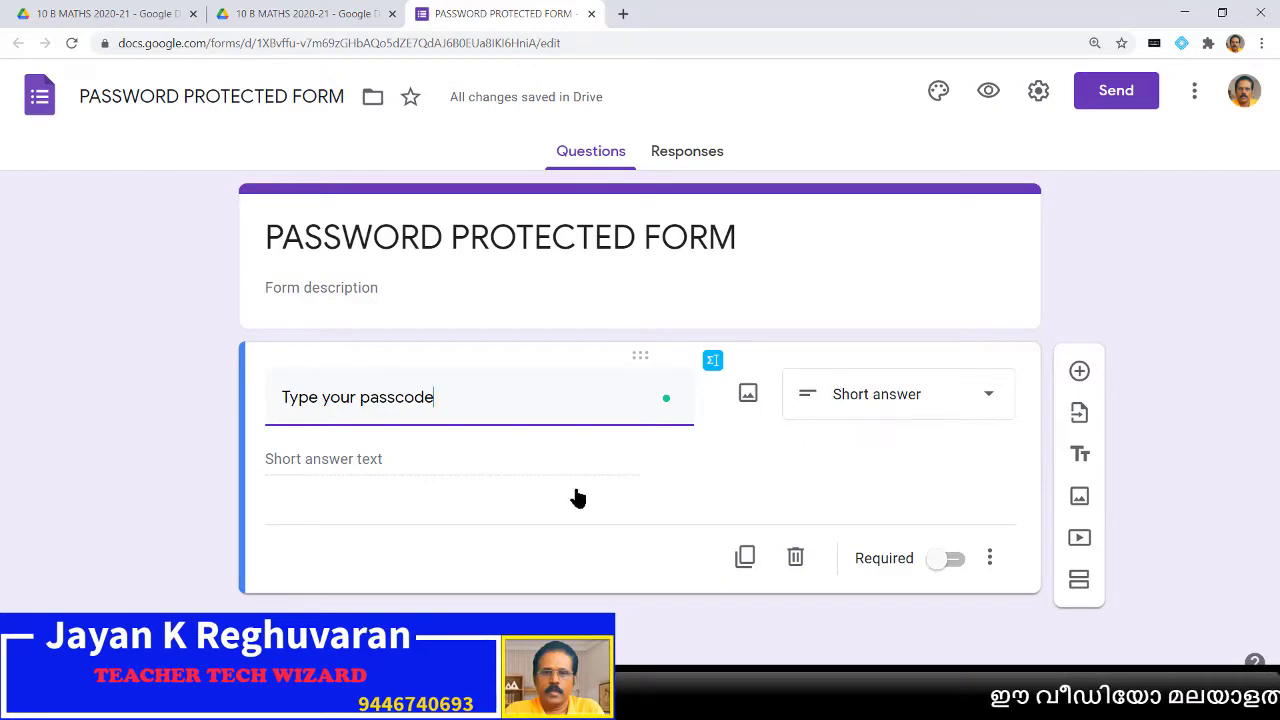
left_click(945, 560)
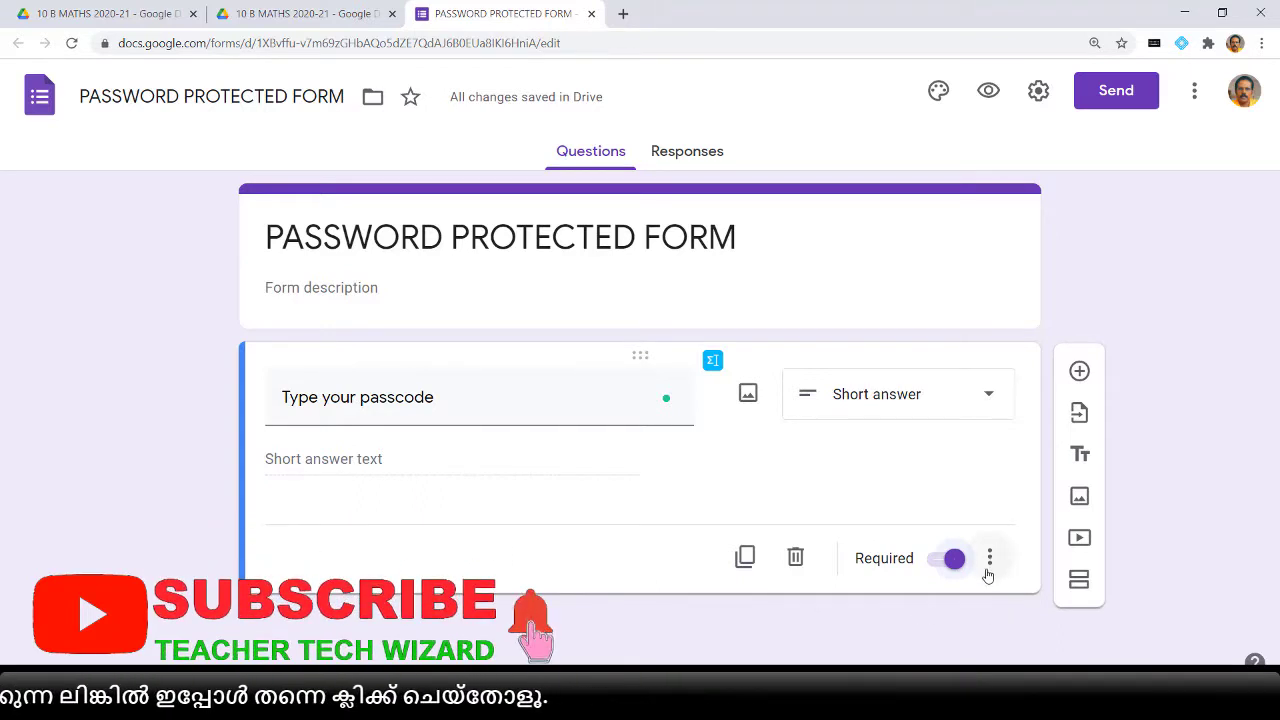
left_click(990, 557)
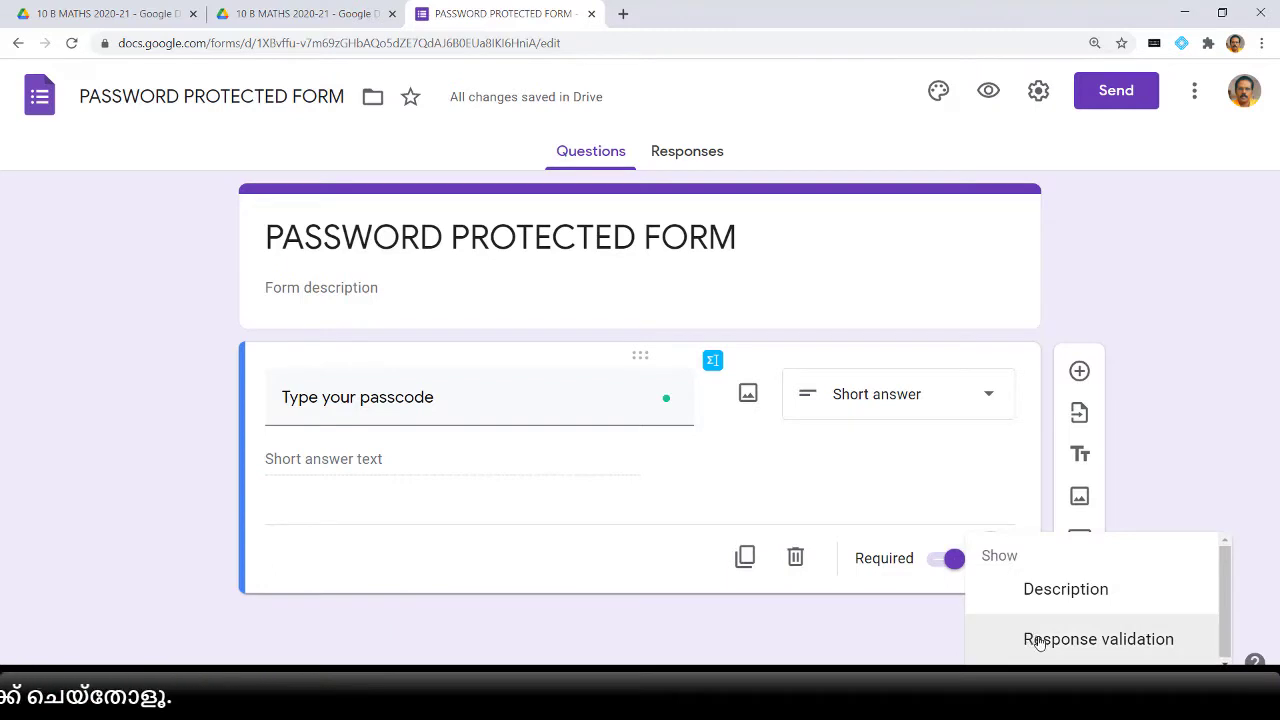
left_click(1040, 640)
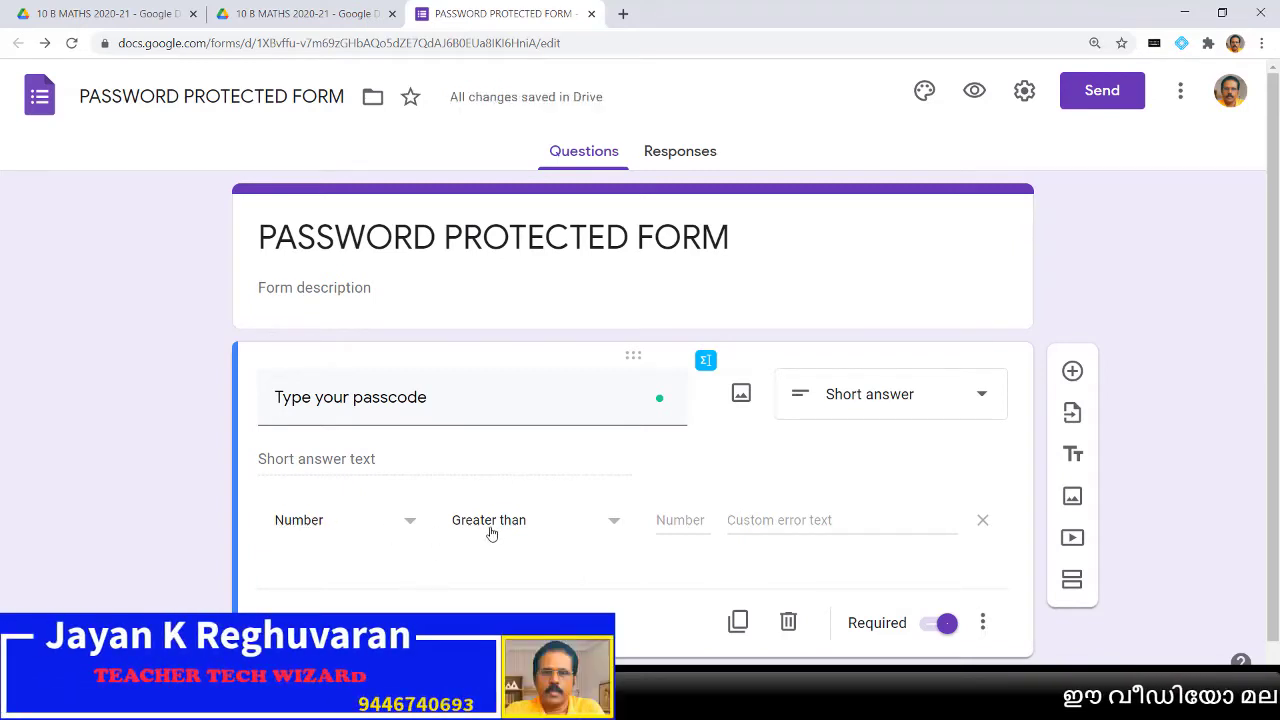
left_click(410, 527)
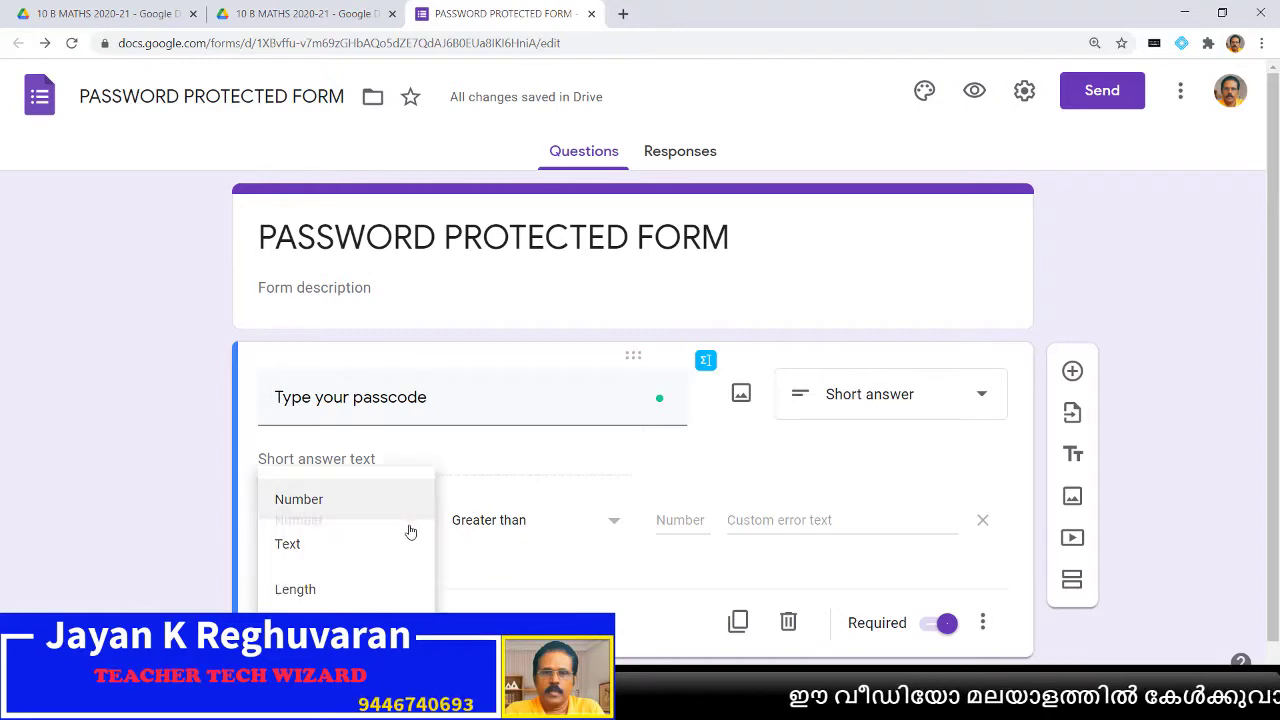
left_click(328, 562)
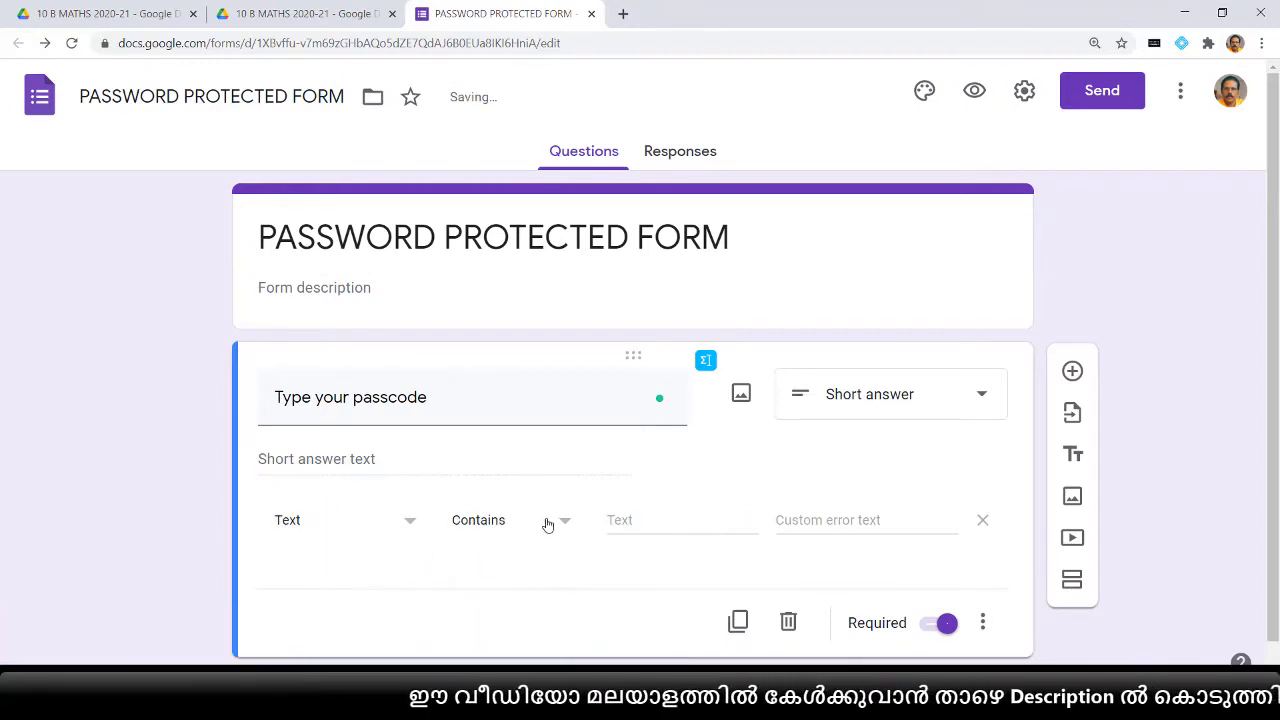
left_click(642, 519)
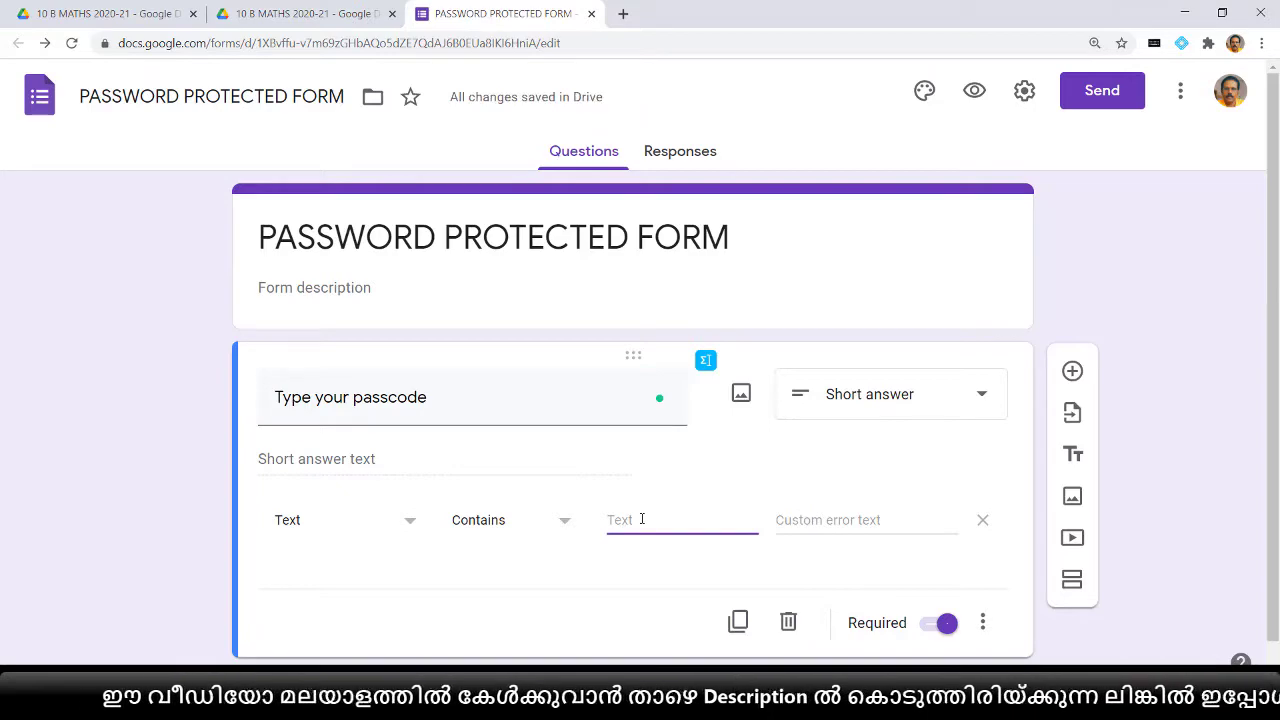
left_click(362, 524)
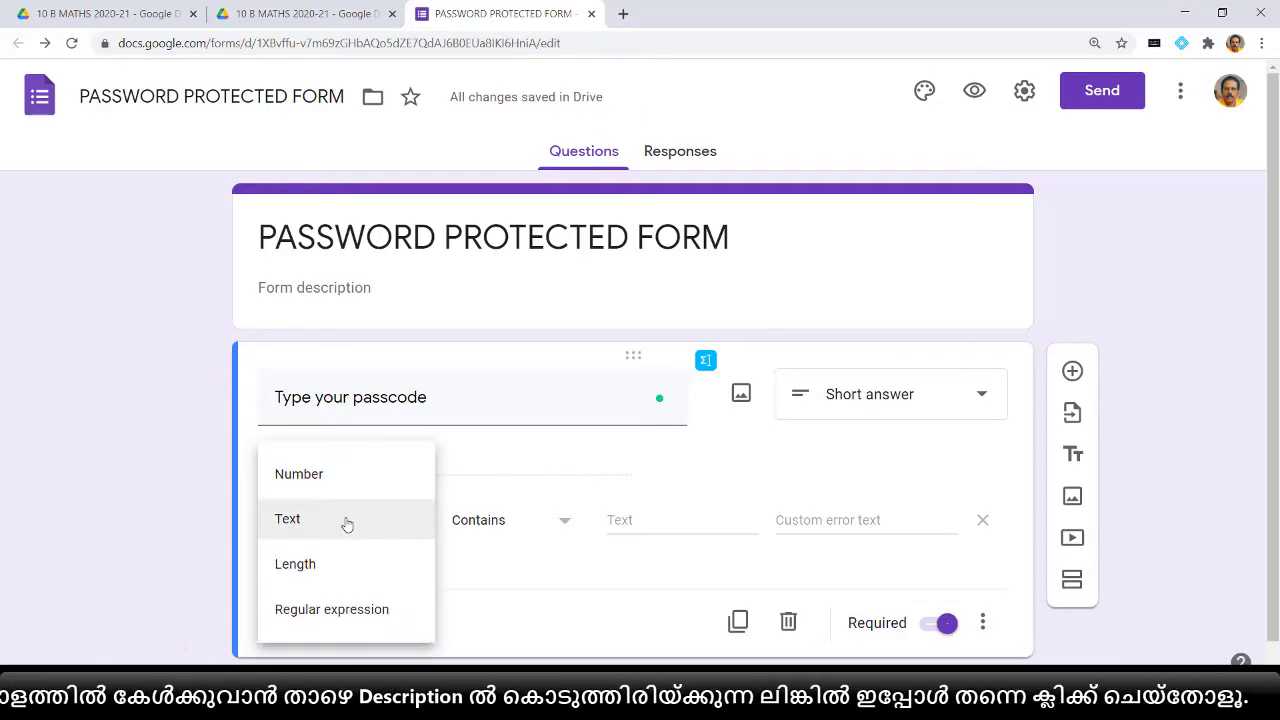
left_click(347, 492)
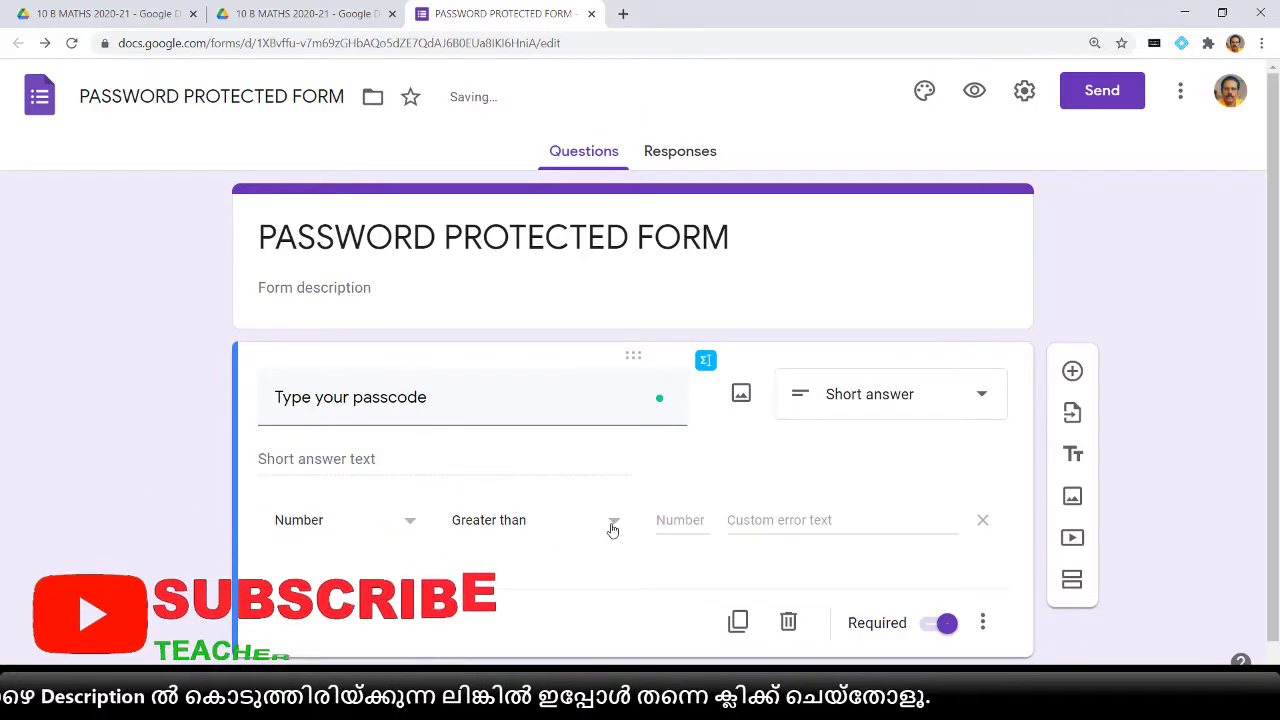
left_click(668, 518)
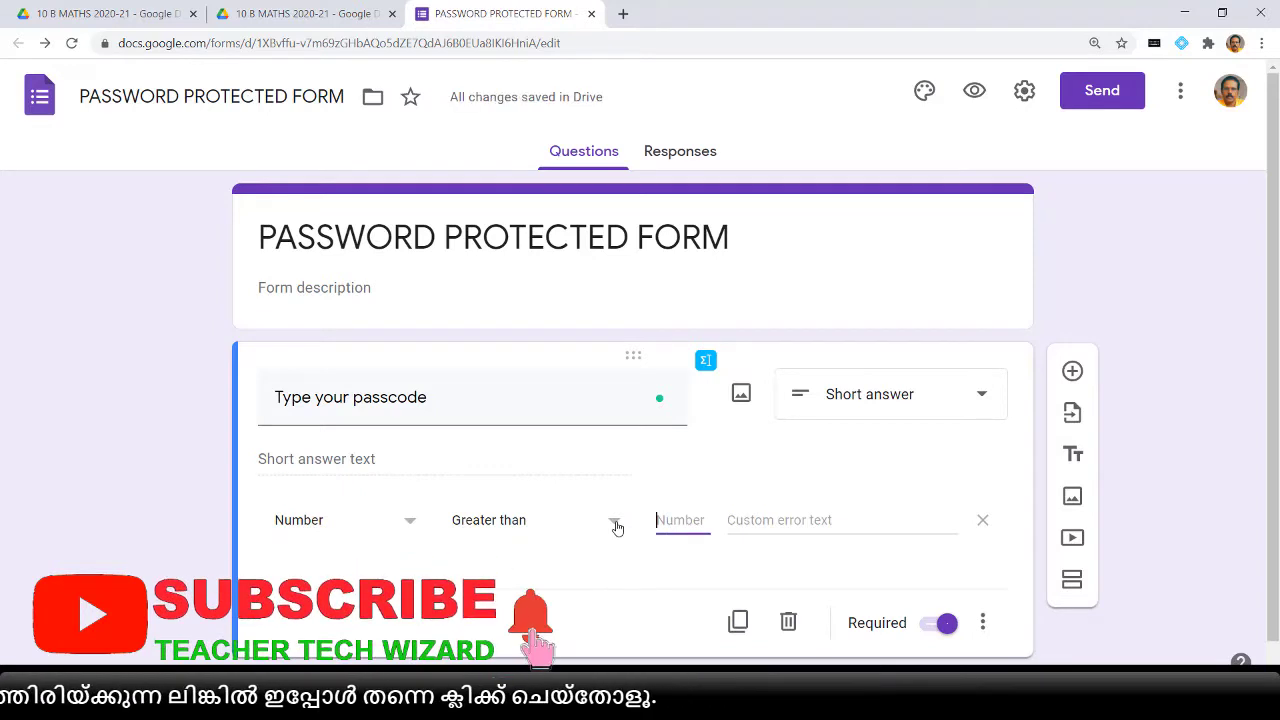
left_click(615, 526)
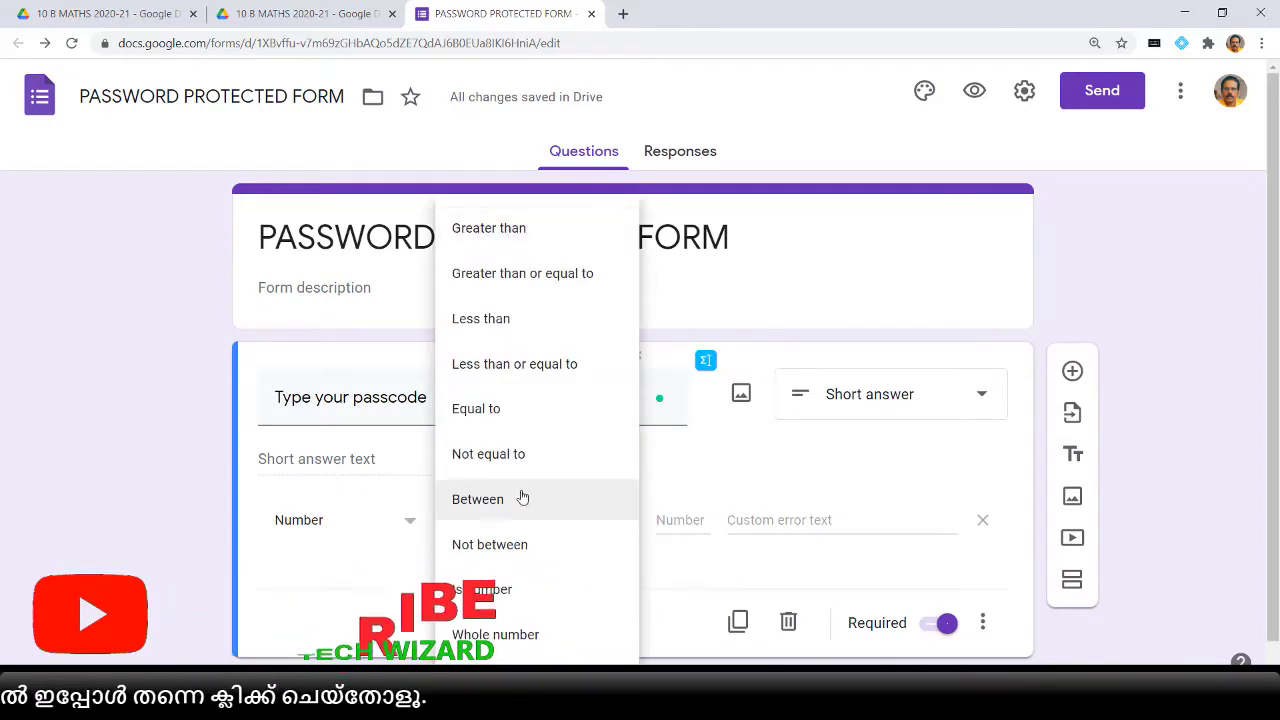
left_click(516, 411)
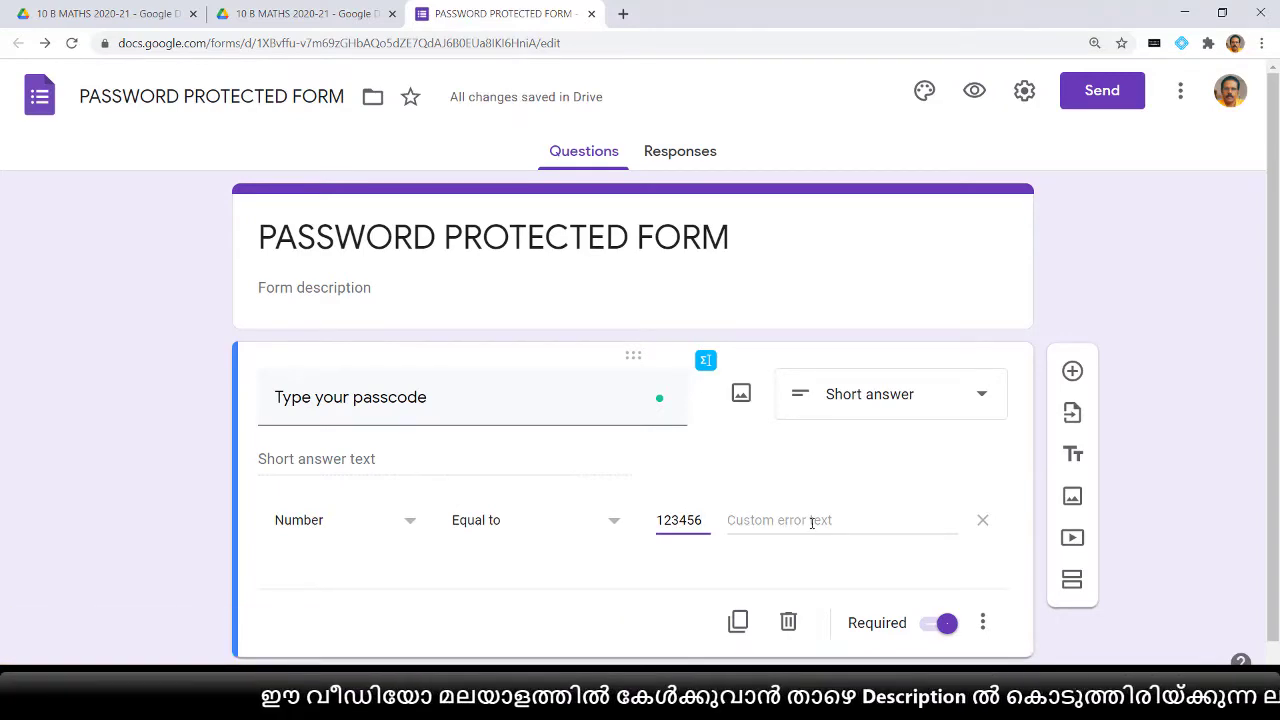
Set the validation's custom error text to 'Sorry dear It's wrong passcode!!'.
left_click(800, 522)
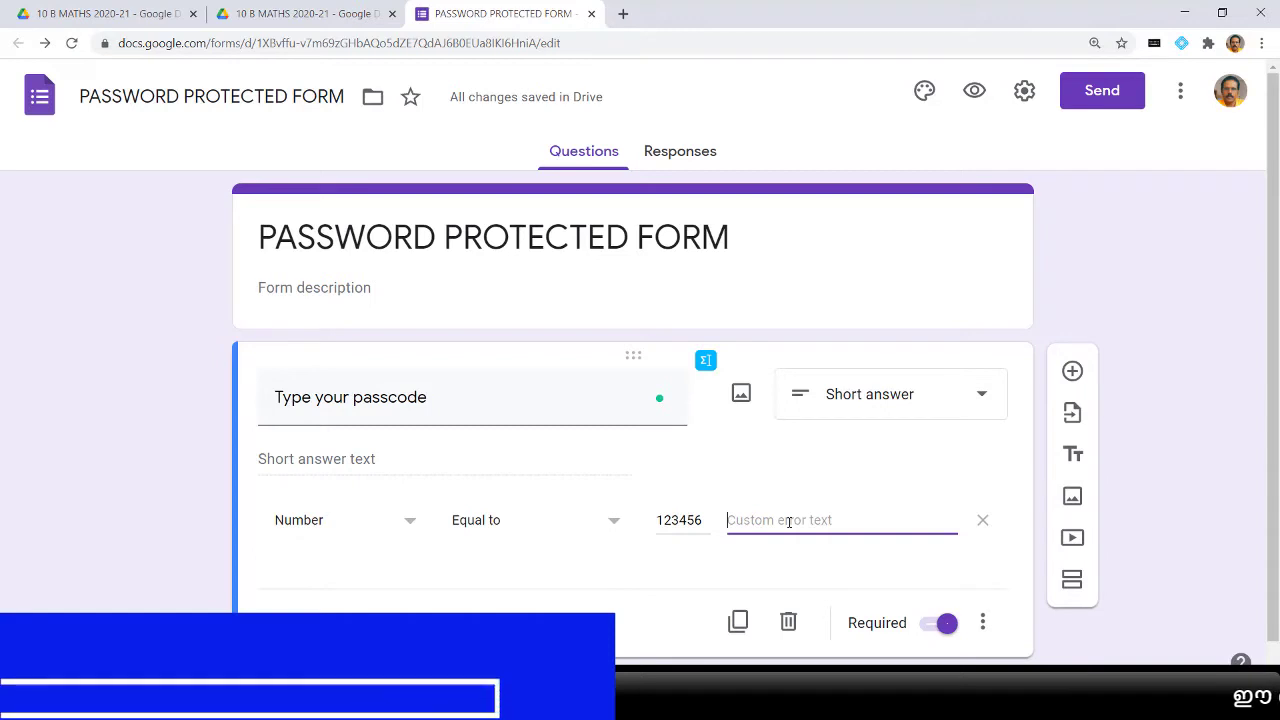
type("S")
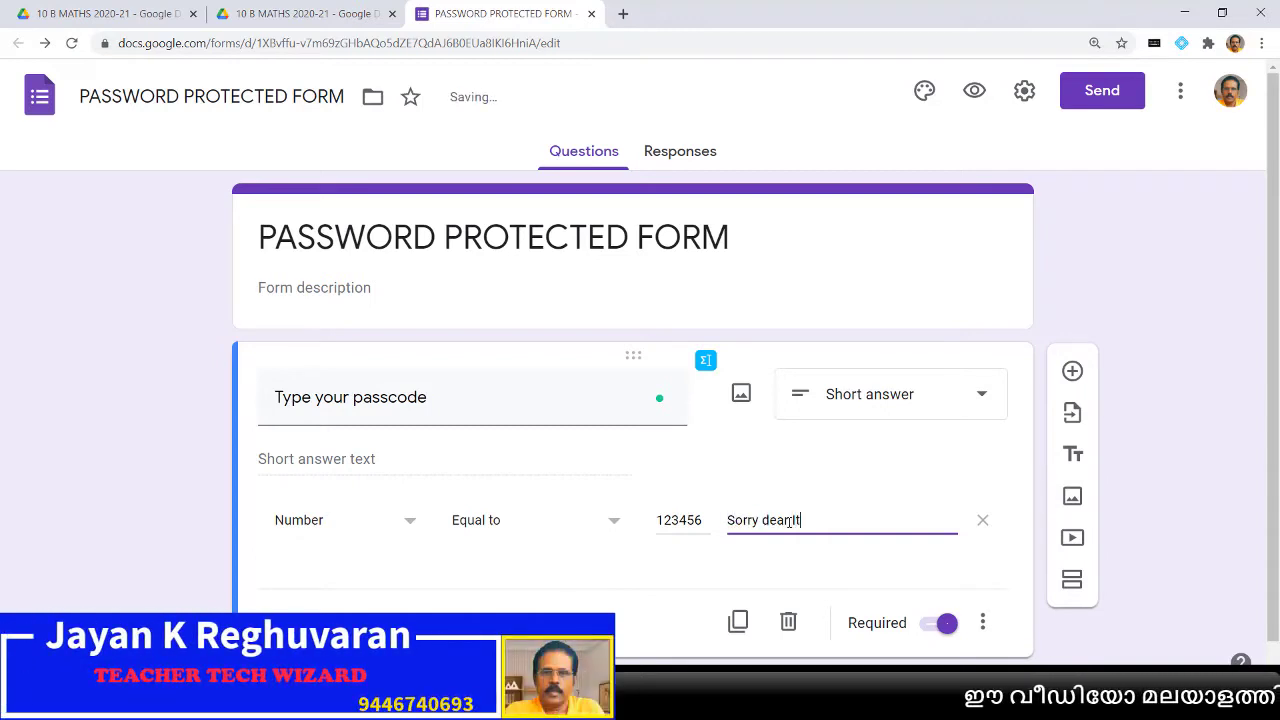
type("orry dearIt's wrong p")
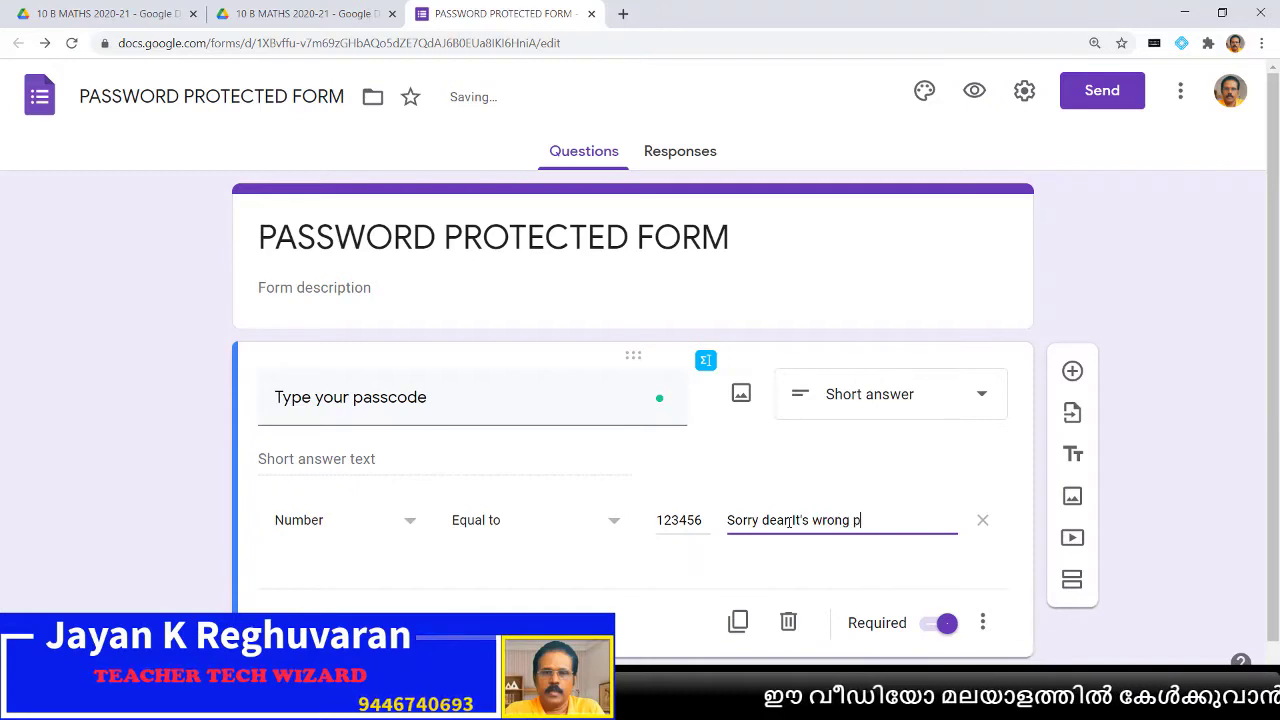
type("asscode")
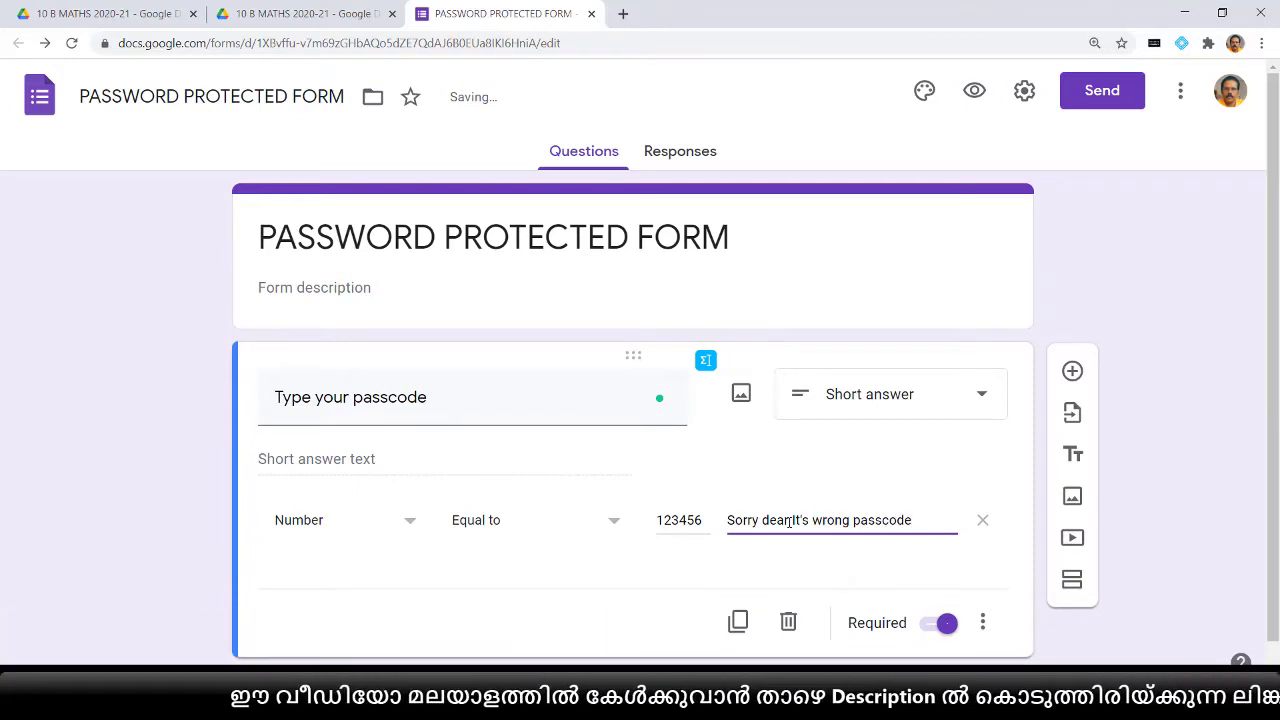
type("!!")
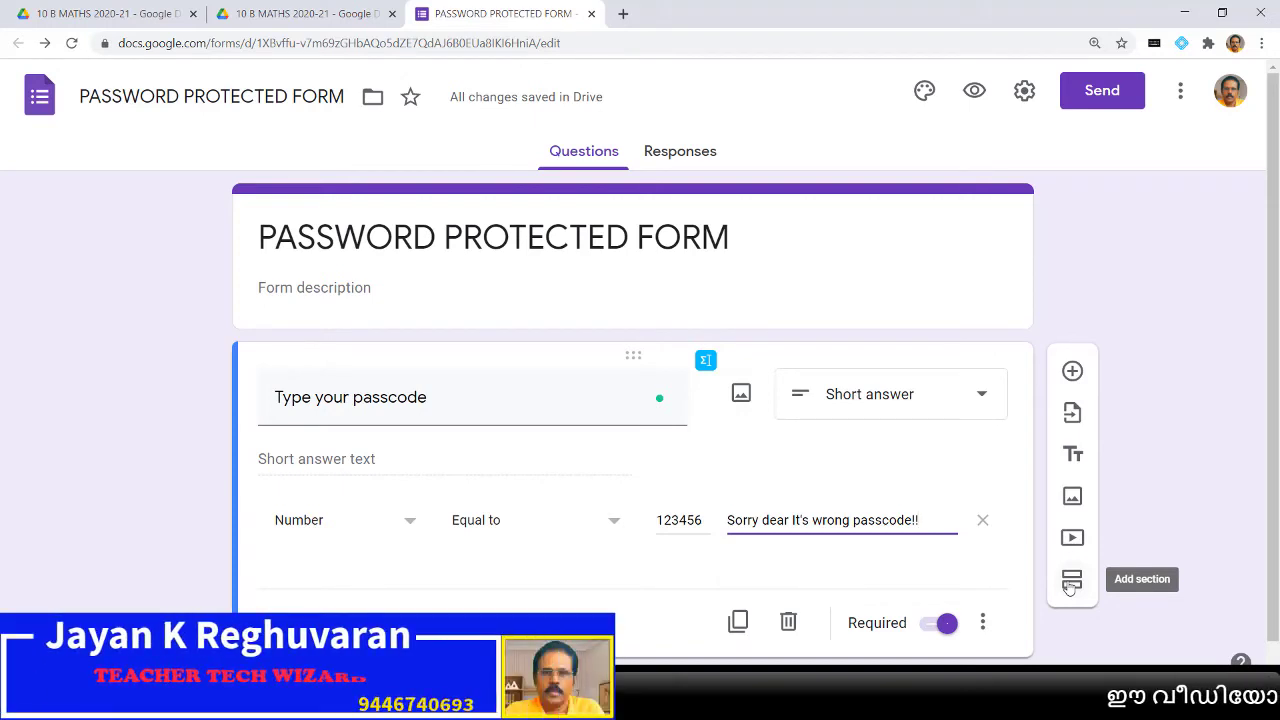
Add a second section after the passcode question and start typing a new title for it.
left_click(1071, 582)
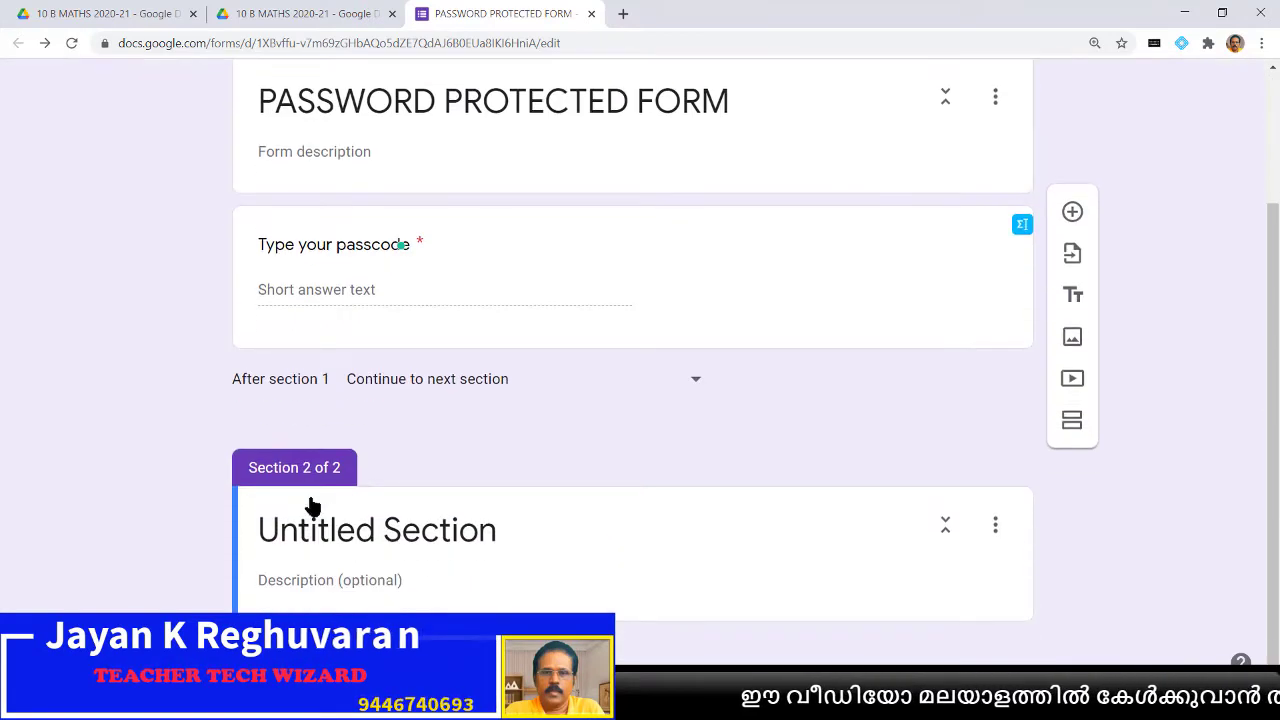
scroll(325, 450, "up", 2)
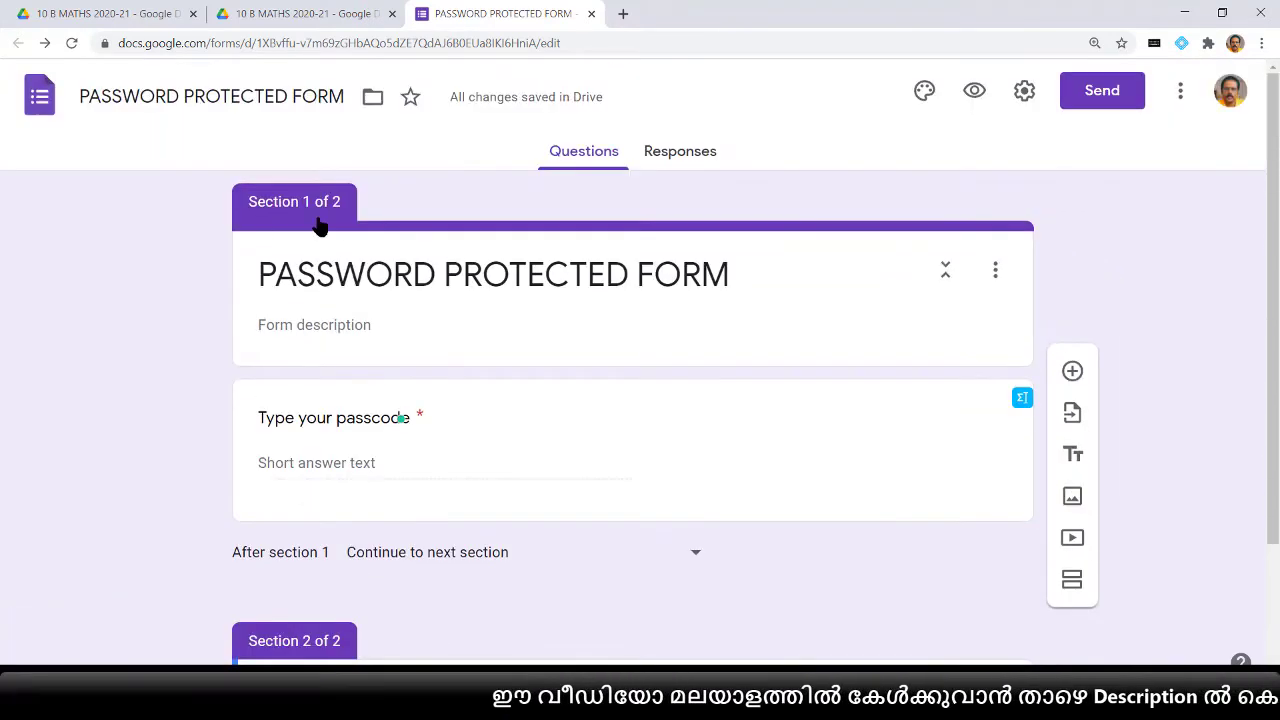
scroll(334, 386, "down", 2)
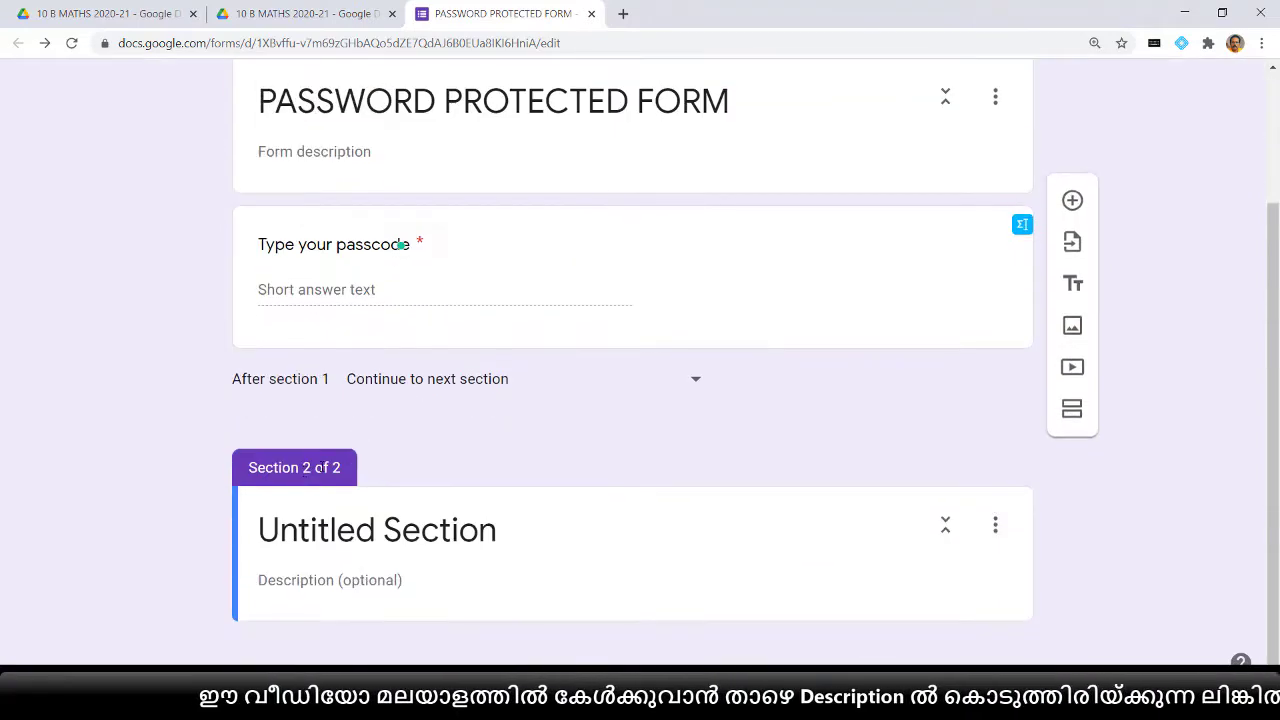
left_click(374, 529)
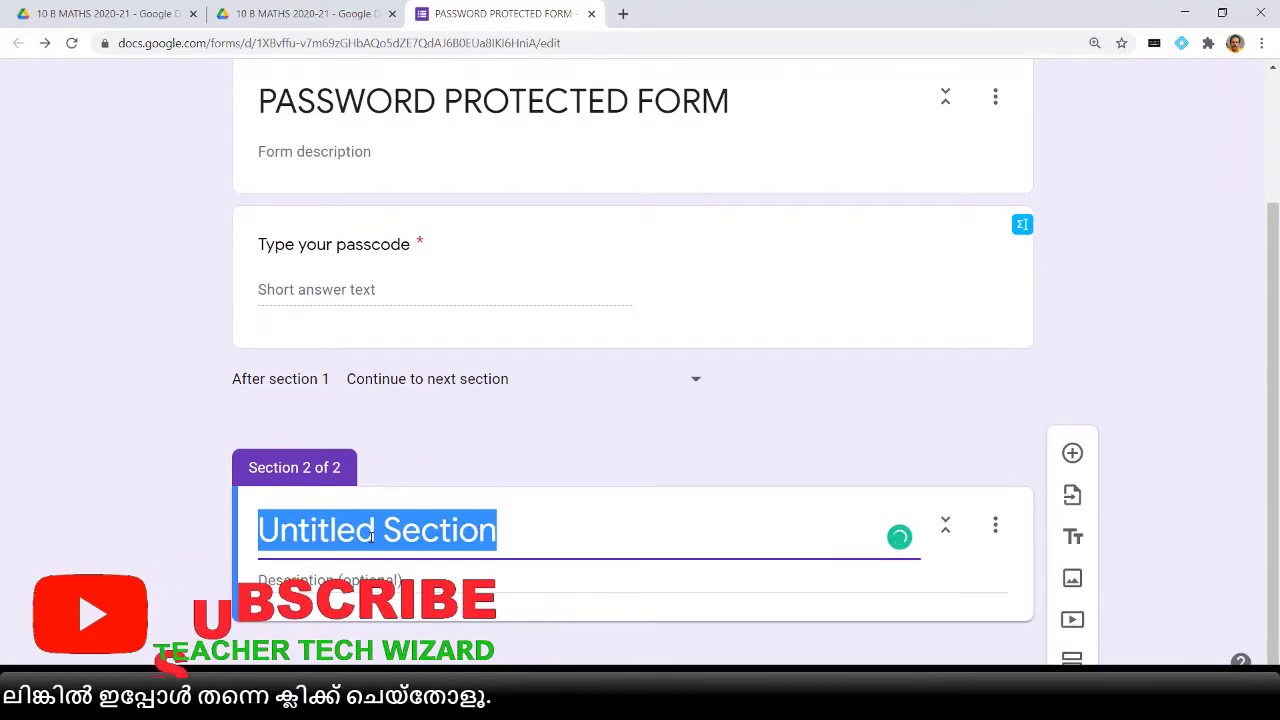
type("Gene")
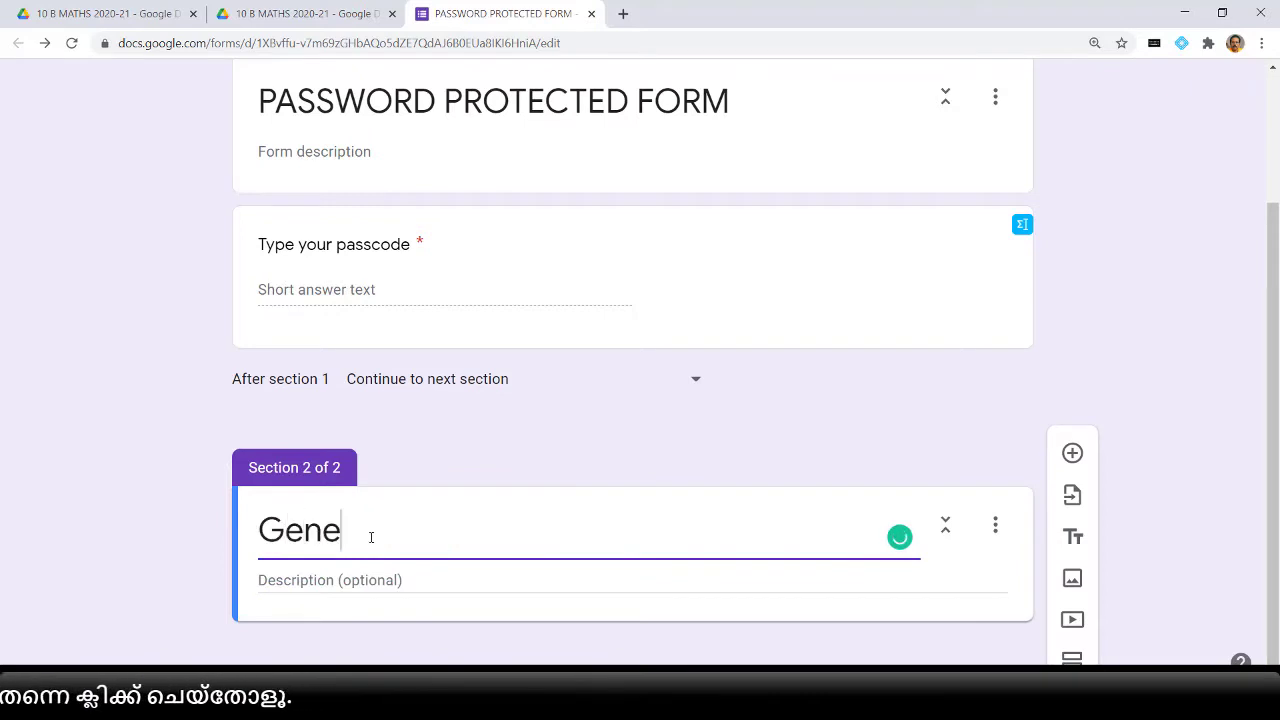
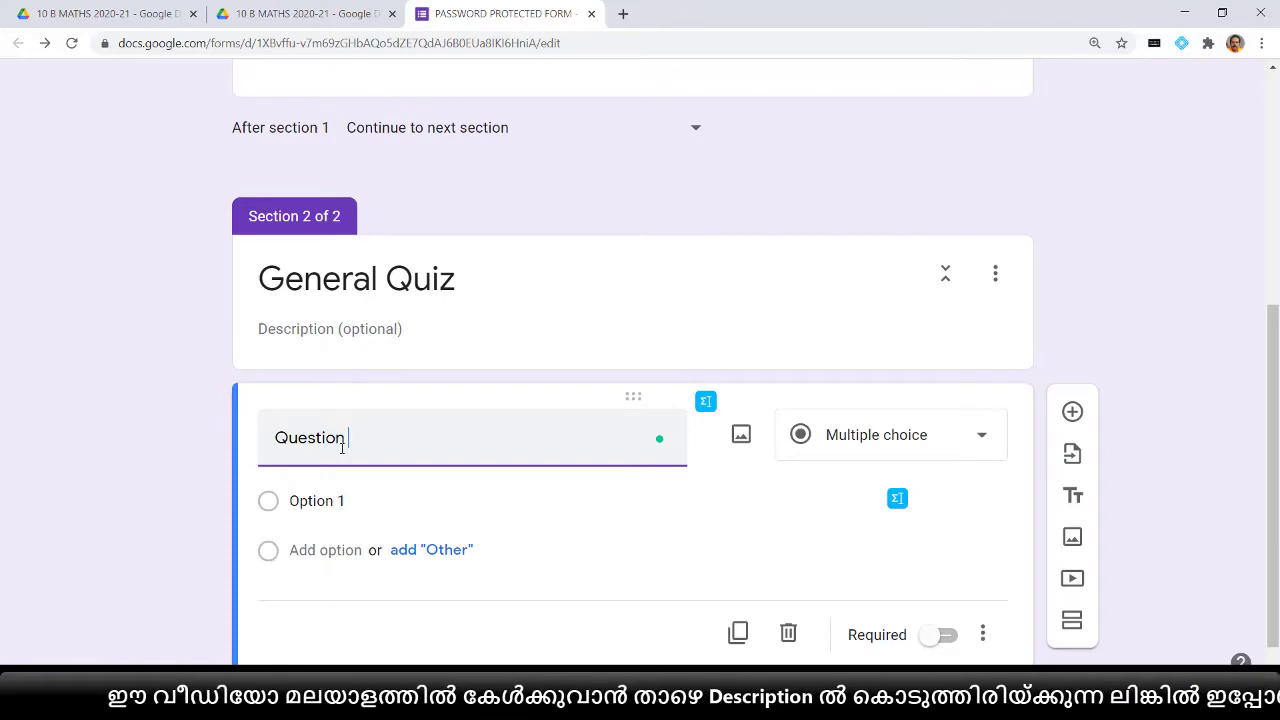
Add Options 2–4 to Question 1 and relabel the first one 'Option 1 (answer)'.
left_click(341, 501)
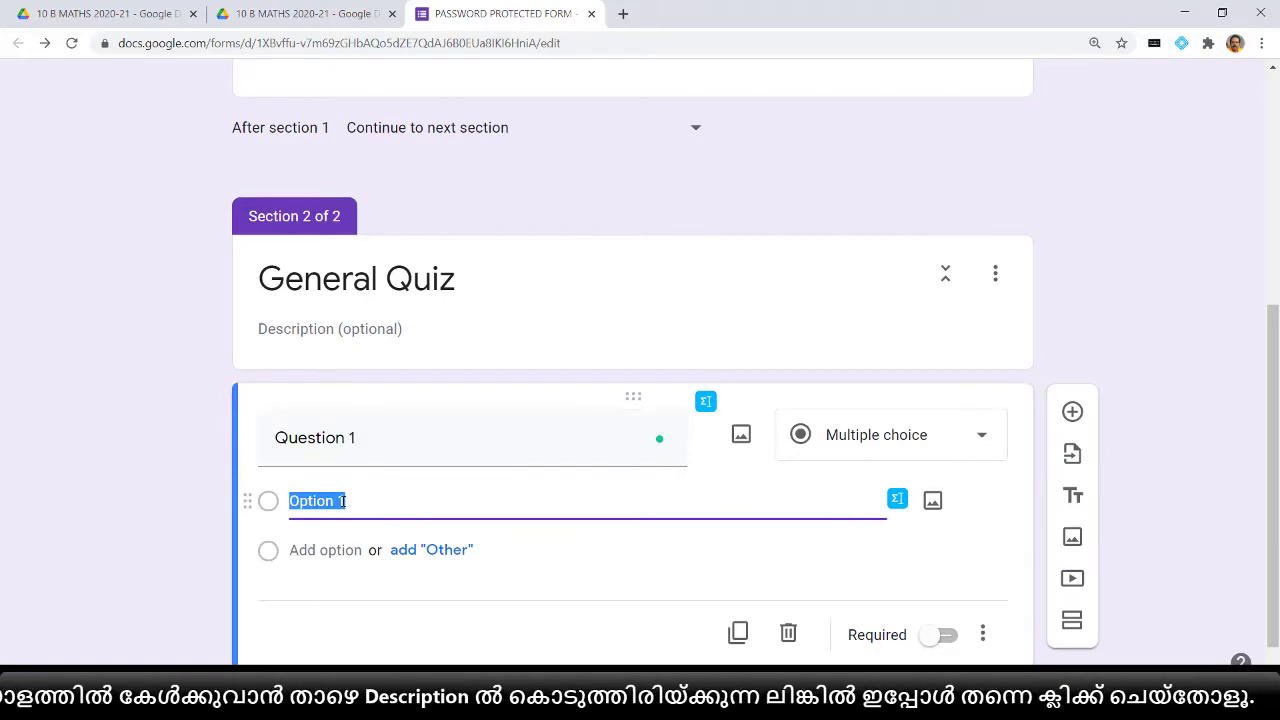
left_click(953, 450)
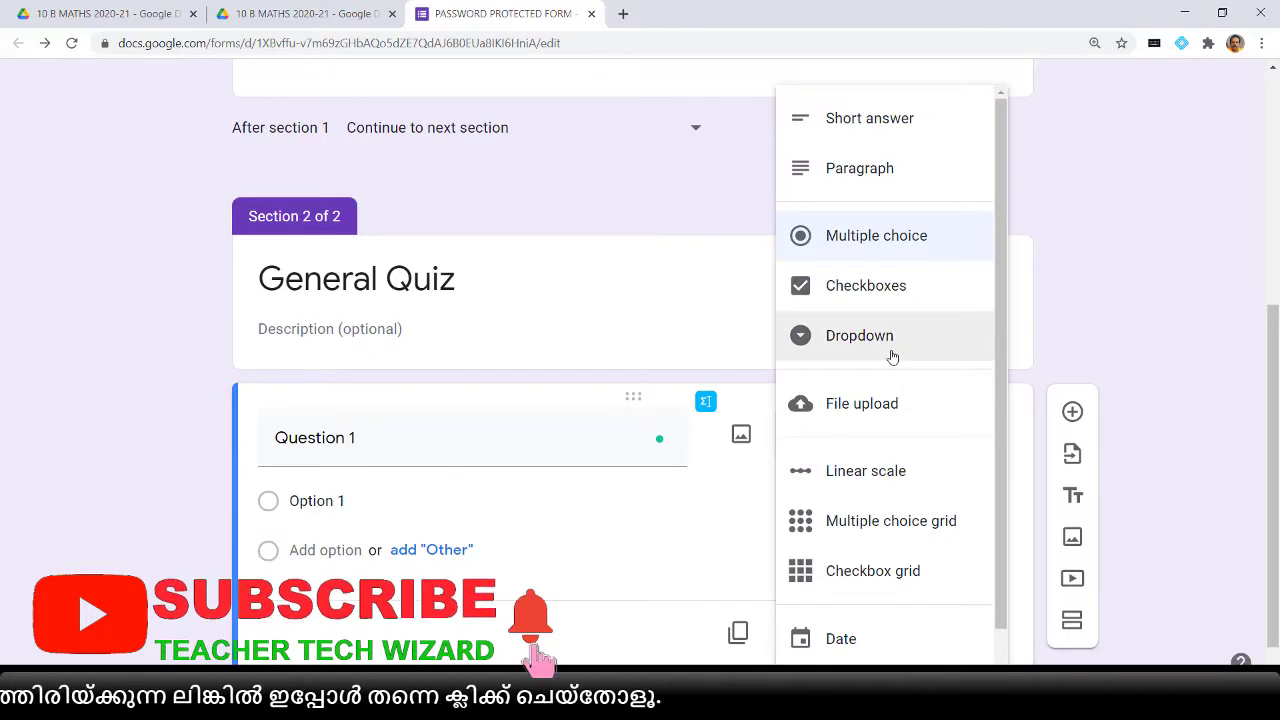
left_click(362, 507)
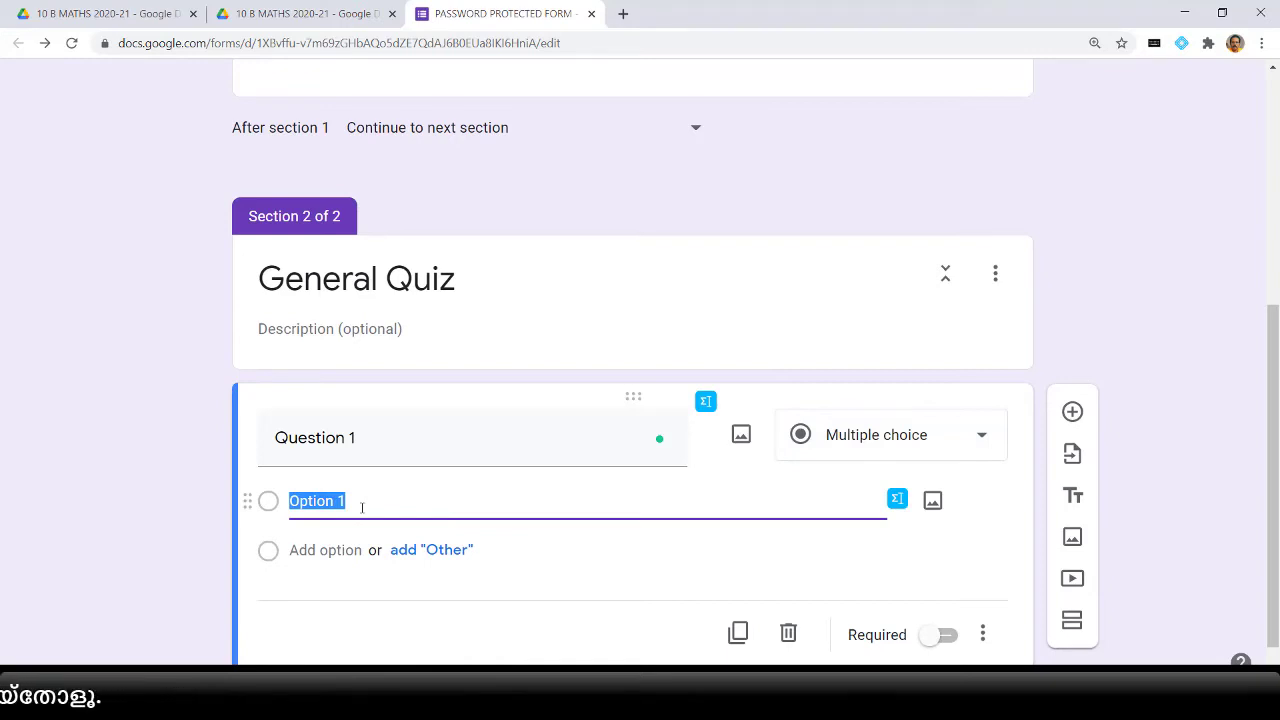
key("Return")
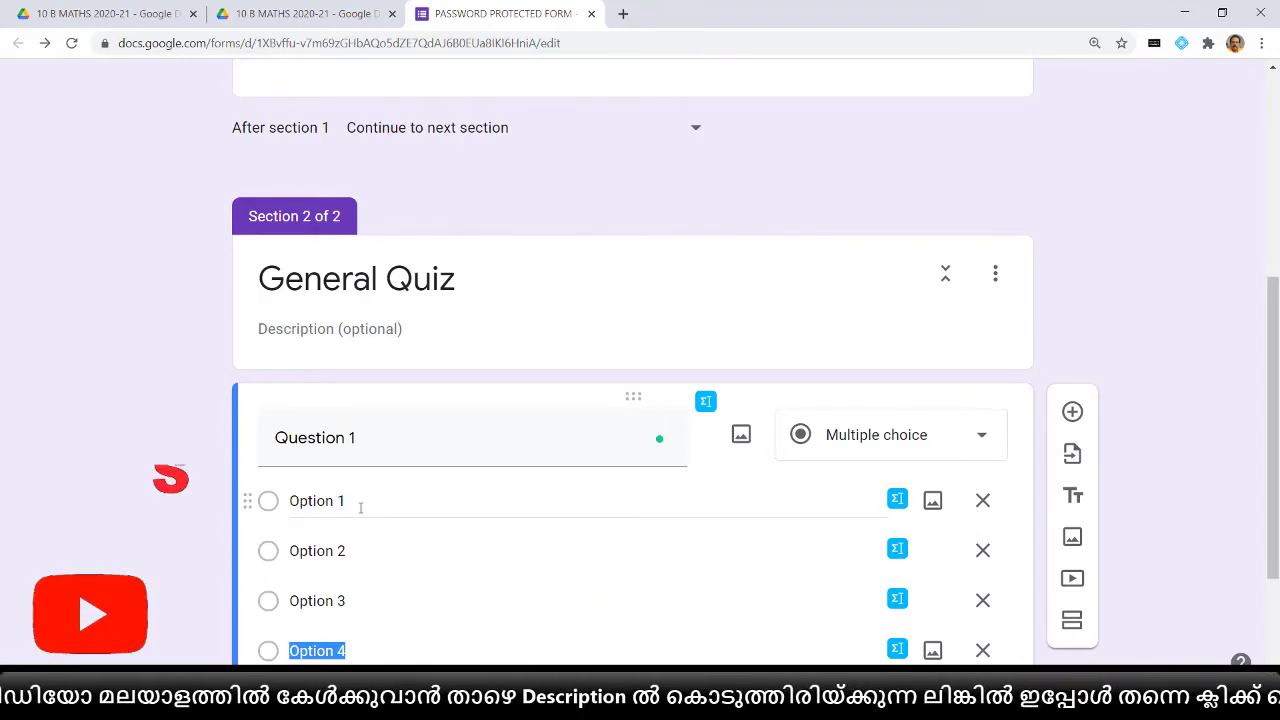
left_click(360, 503)
left_click(360, 502)
type("(answer")
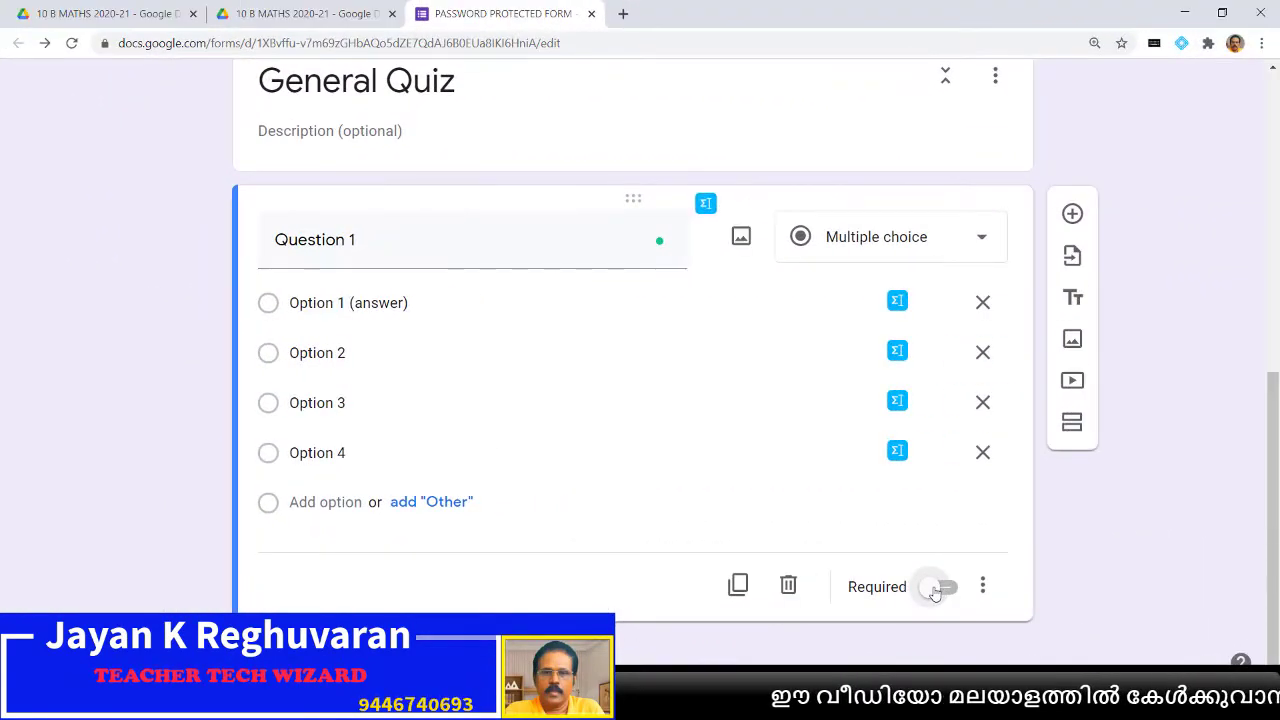
Turn on Required for Question 1 and enable Shuffle option order from its ⋮ menu.
left_click(935, 590)
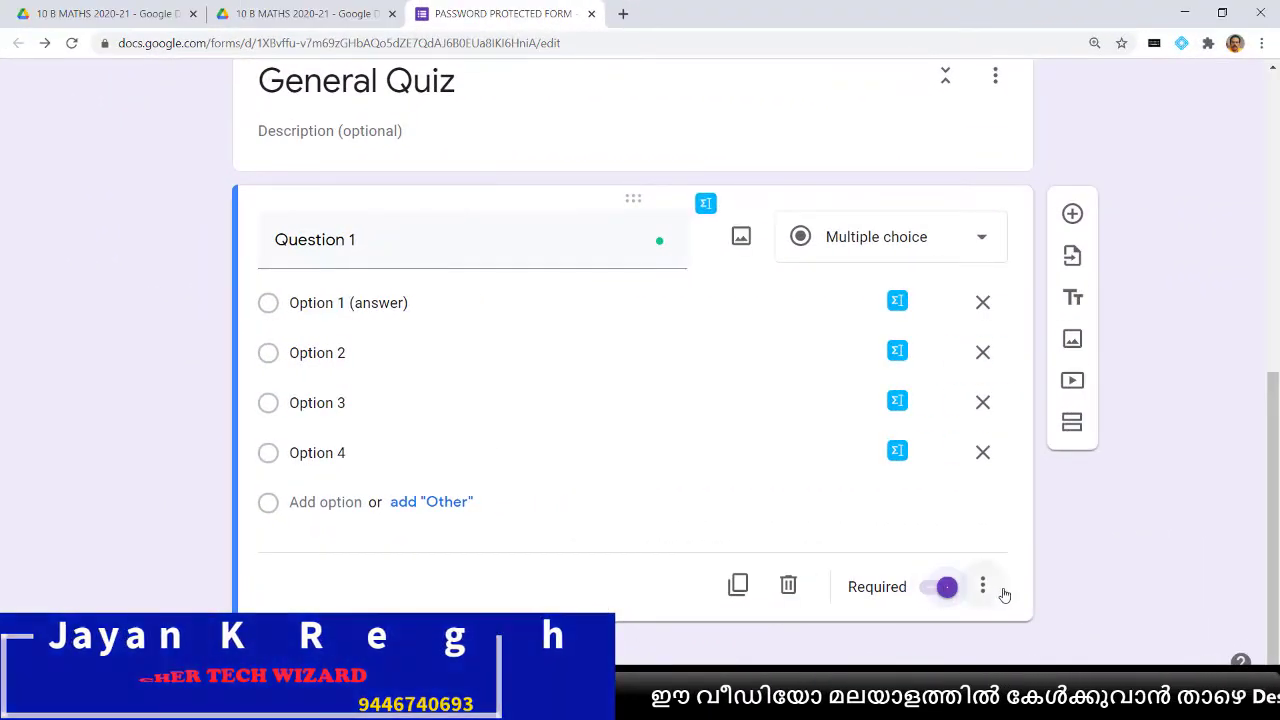
left_click(983, 586)
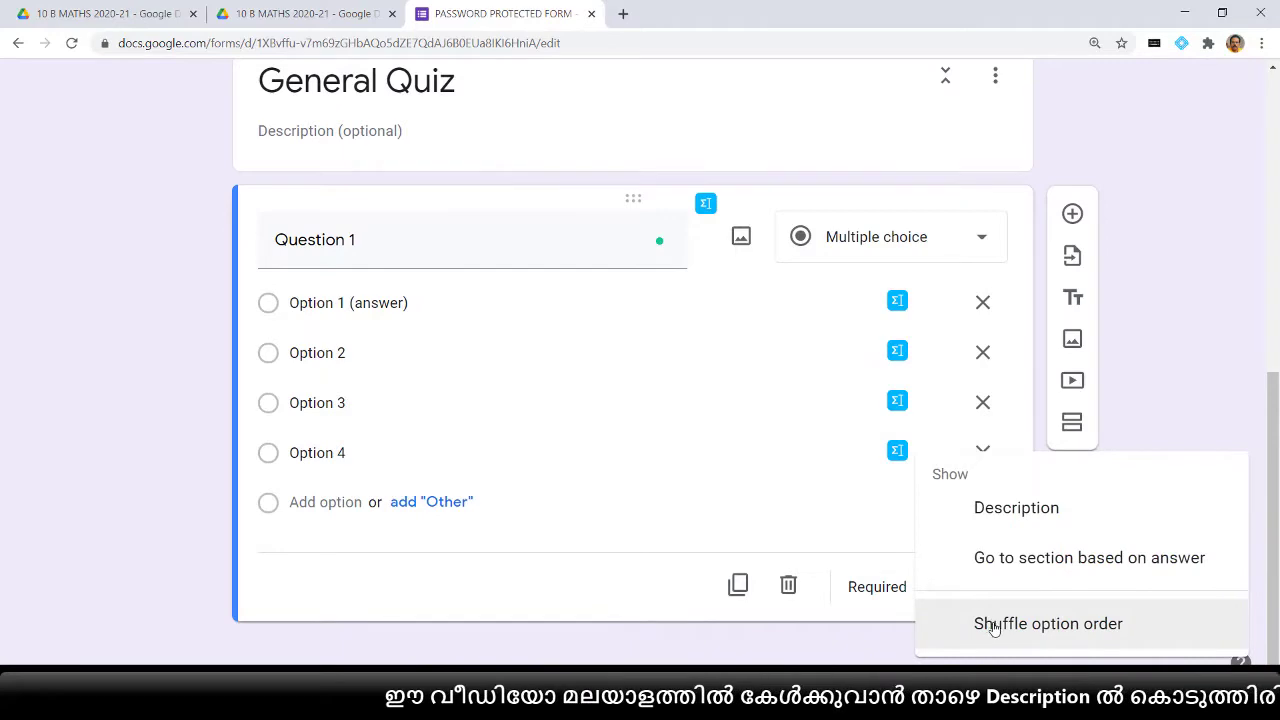
left_click(994, 629)
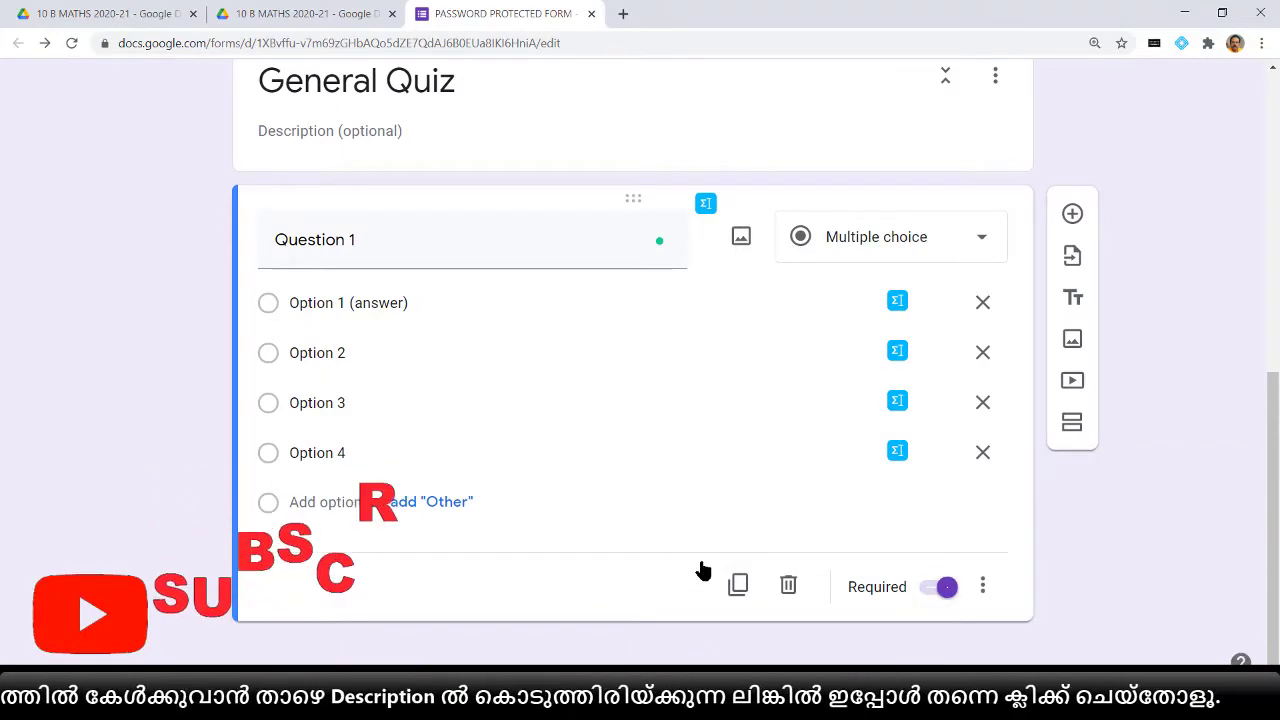
triple_click(335, 303)
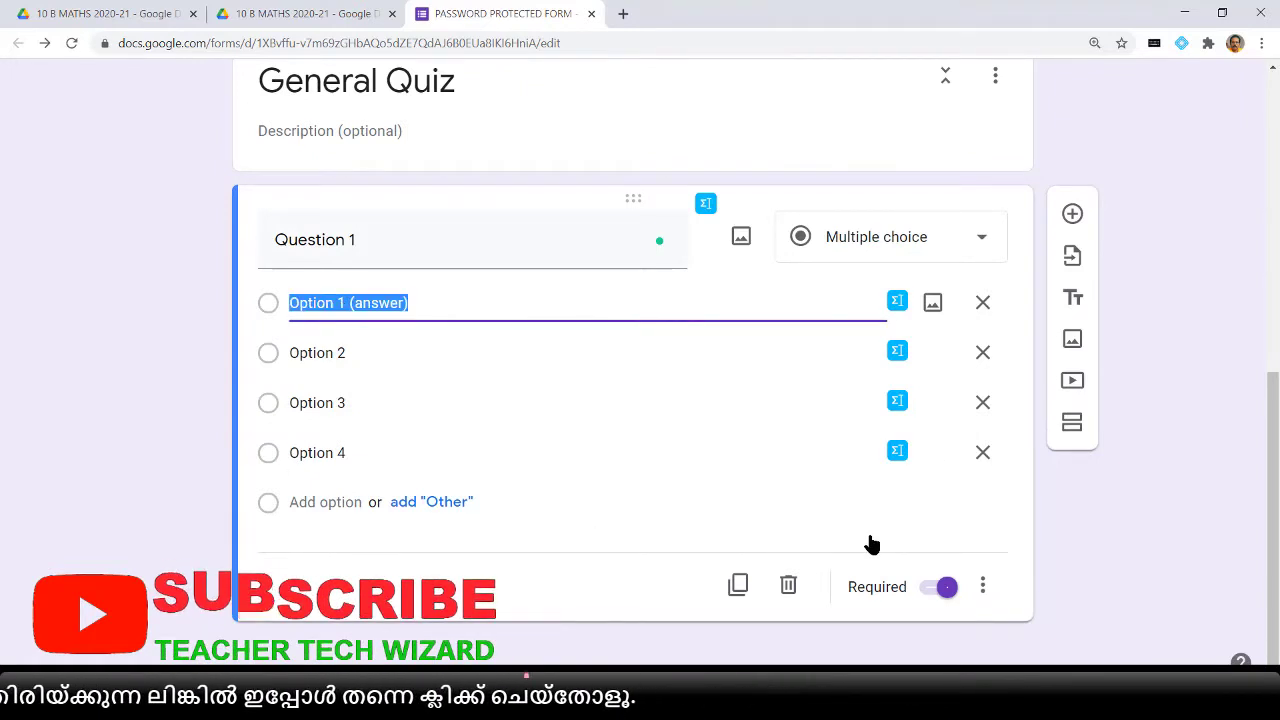
left_click(985, 589)
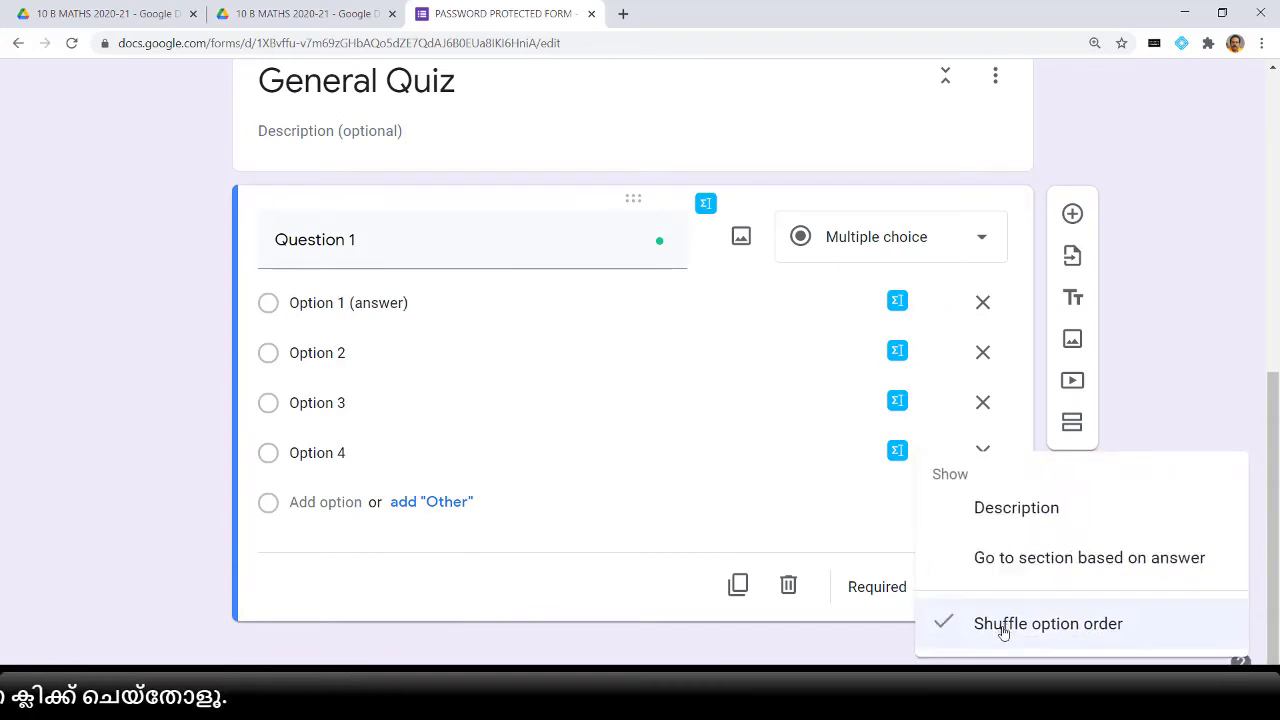
left_click(1127, 403)
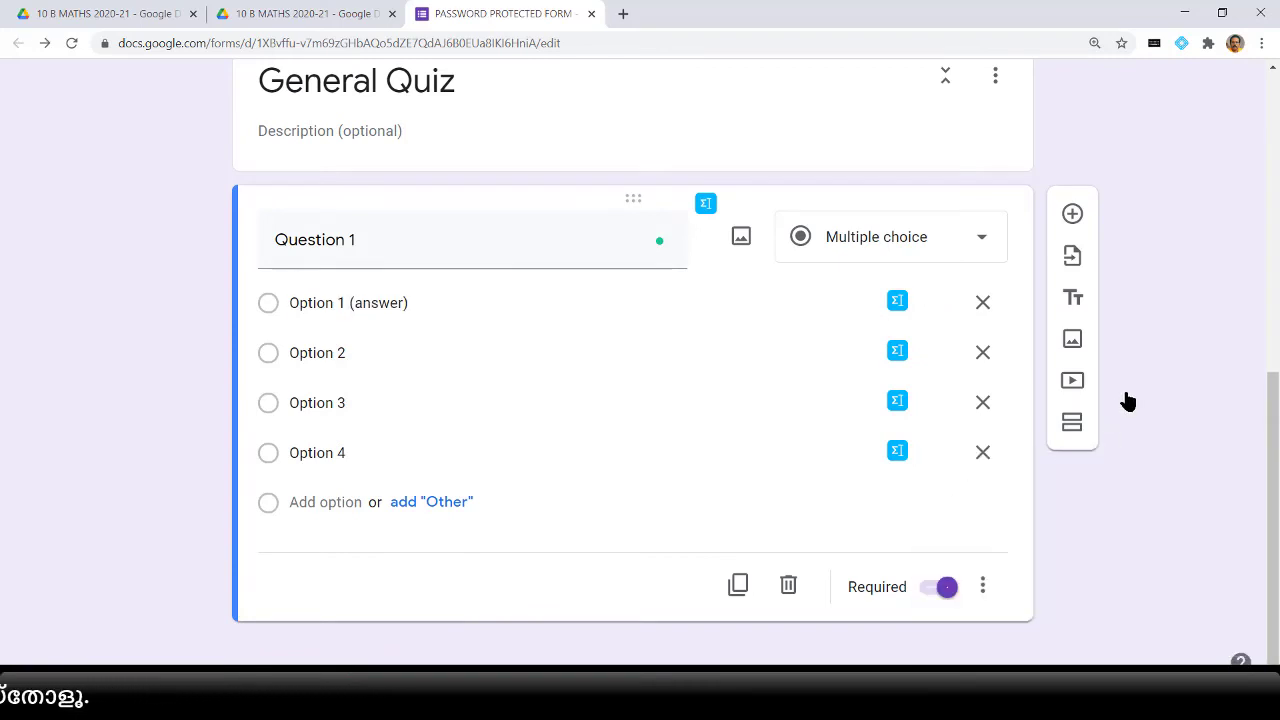
Preview the form and submit a wrong passcode to check that validation rejects it.
scroll(1096, 224, "up", 3)
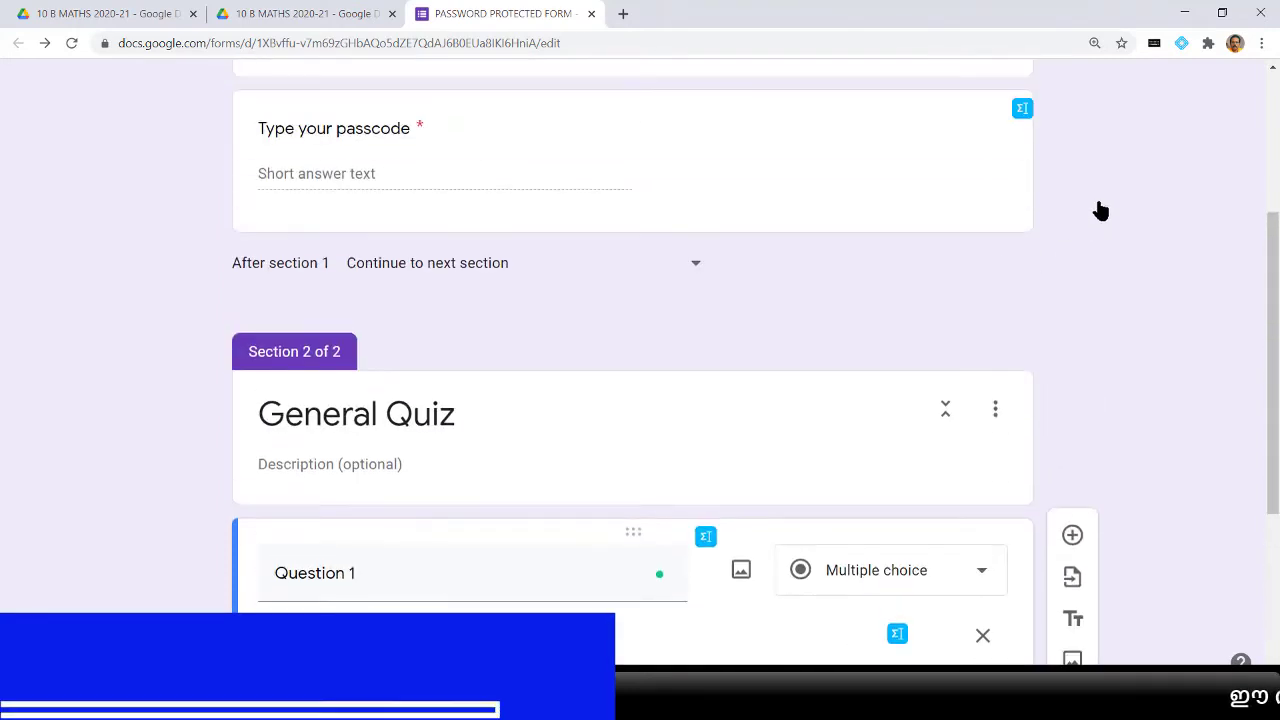
scroll(1096, 136, "up", 3)
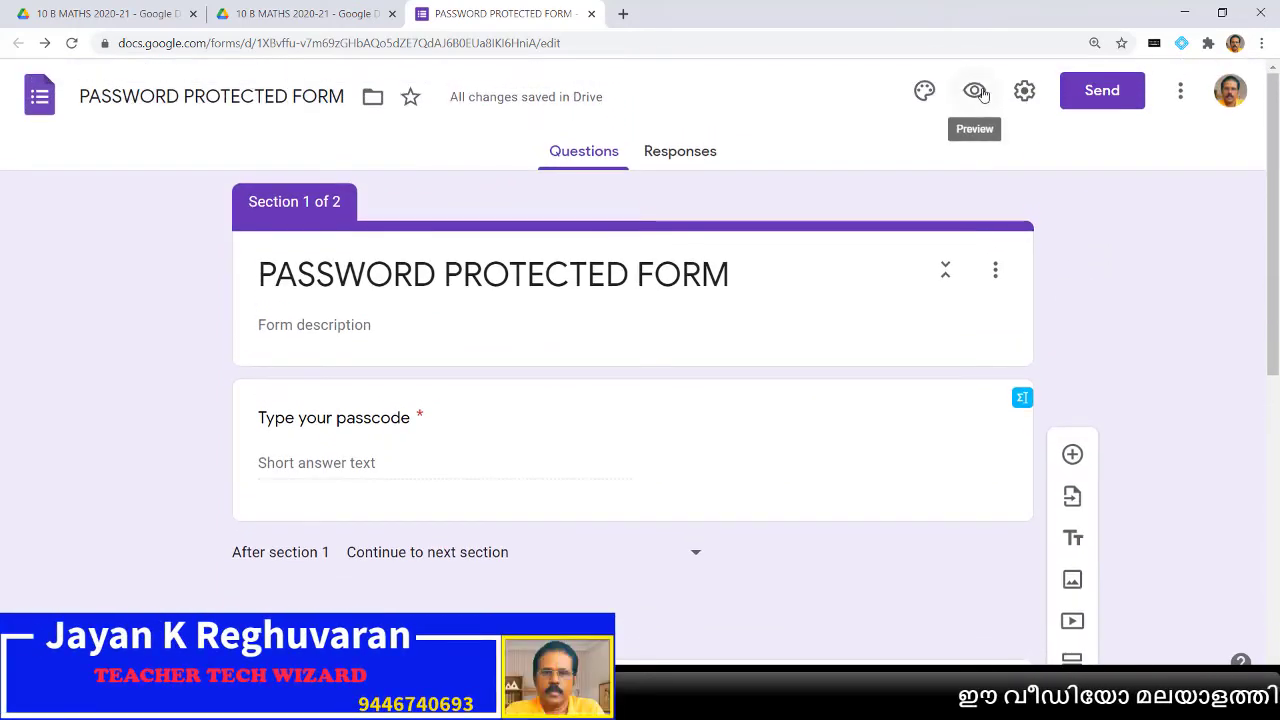
left_click(975, 91)
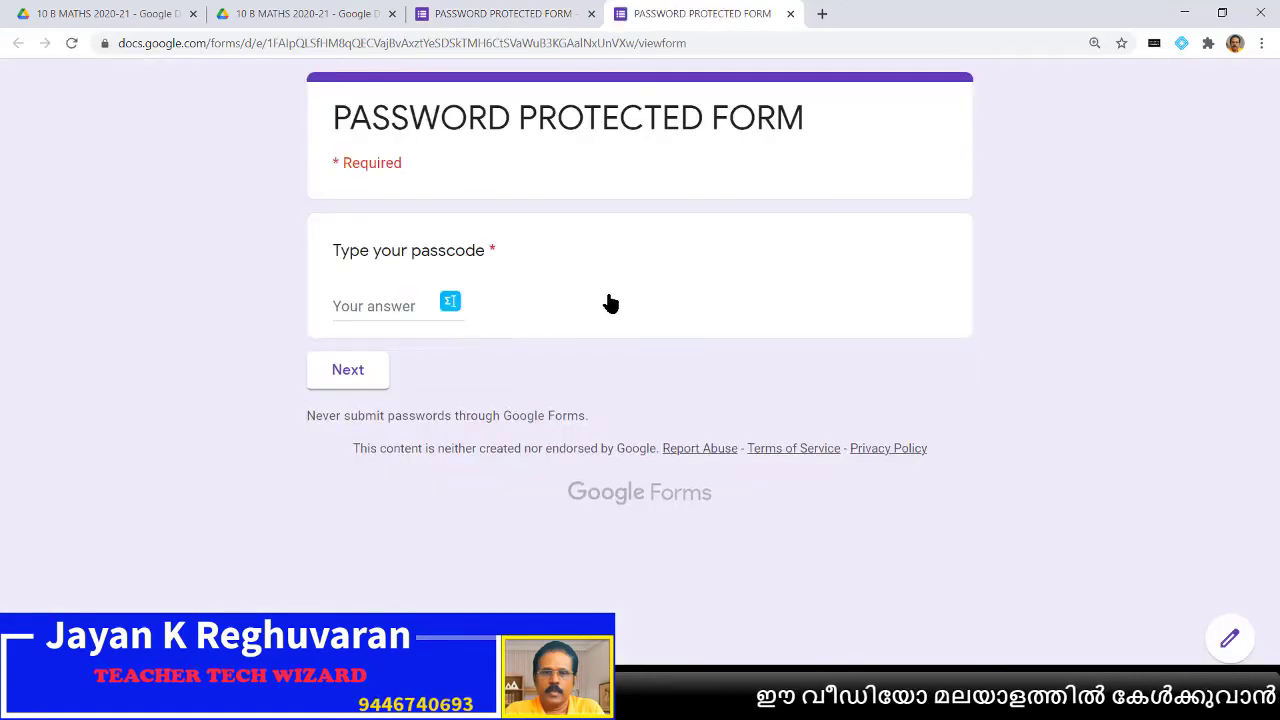
left_click(384, 306)
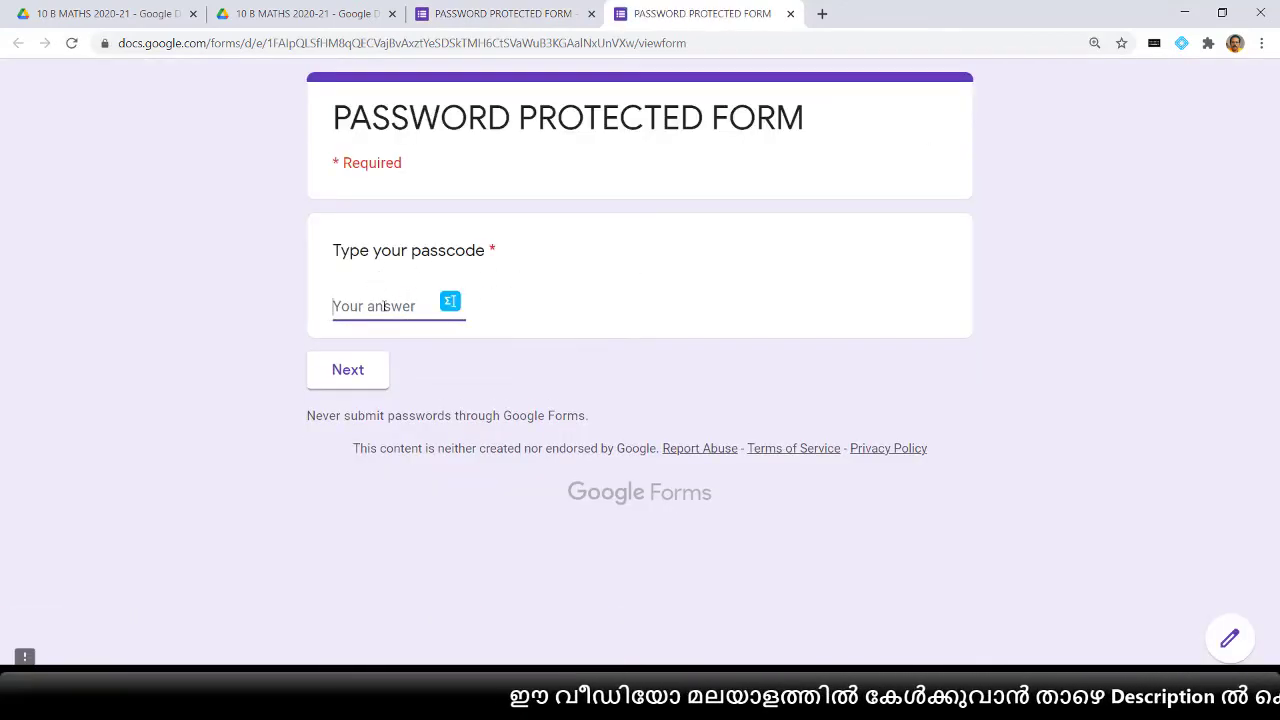
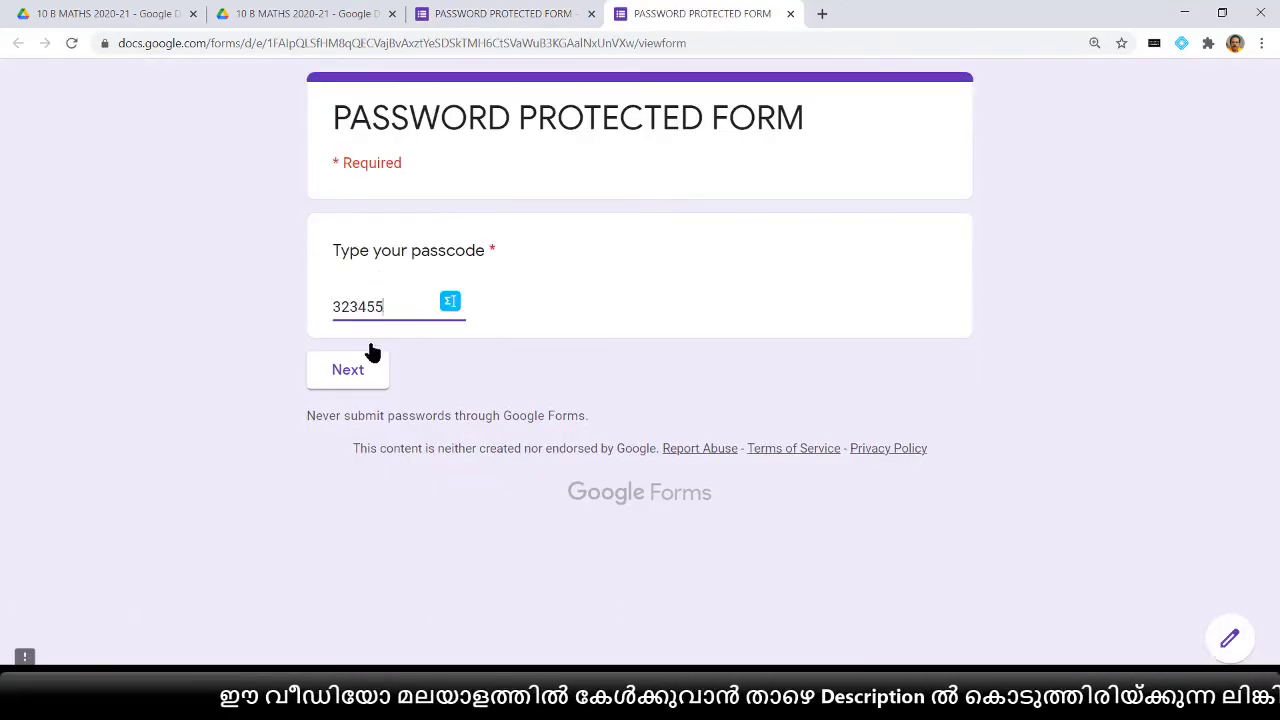
left_click(354, 372)
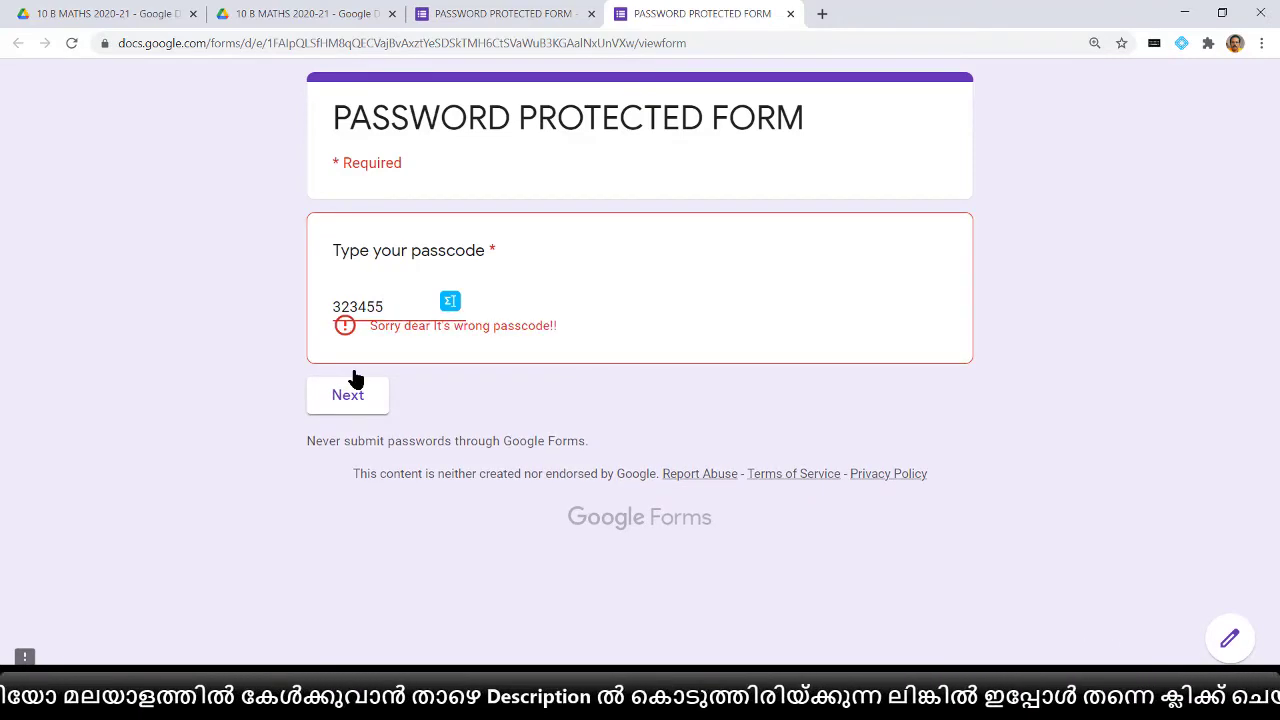
Replace it with the correct passcode and continue to the General Quiz section.
left_click_drag(400, 306, 153, 303)
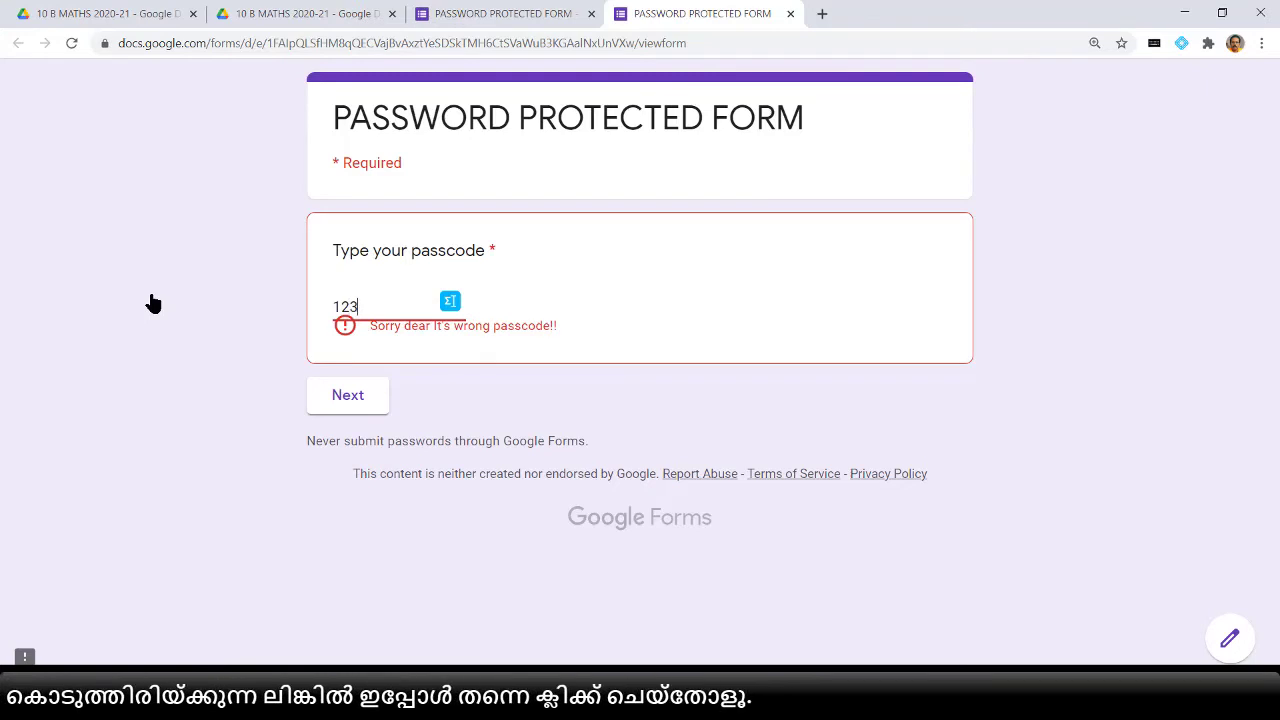
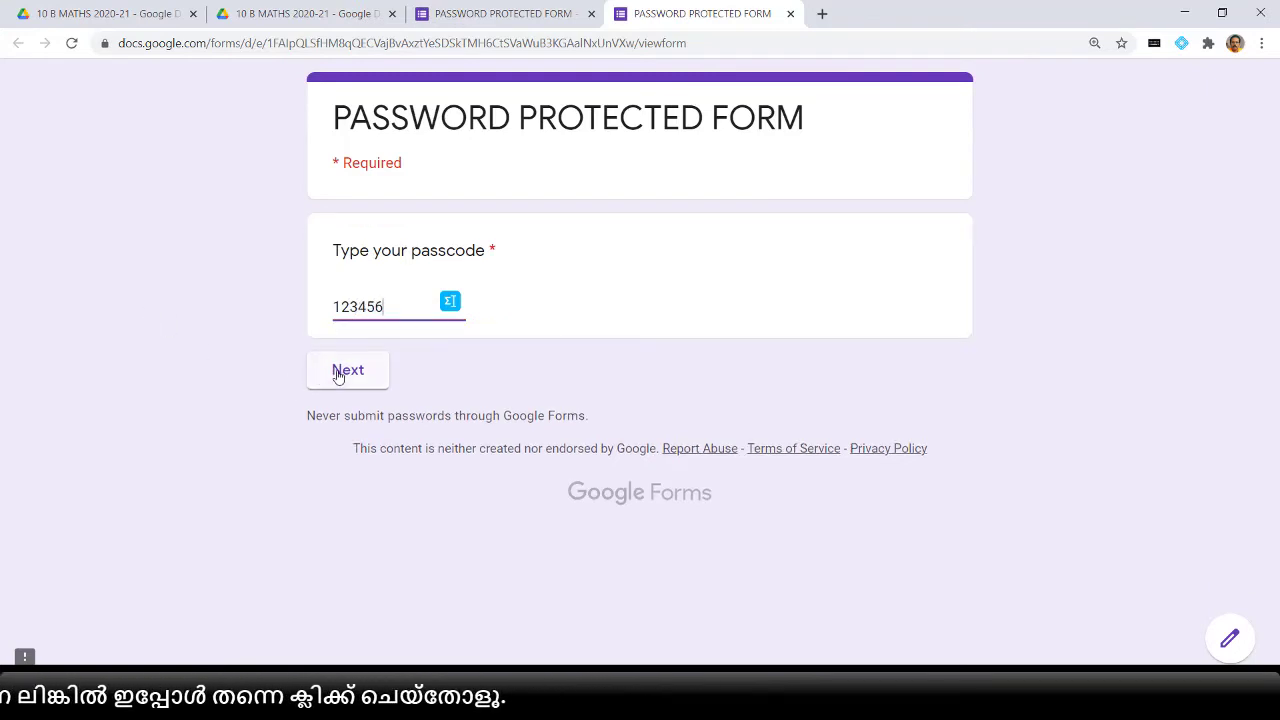
left_click(340, 374)
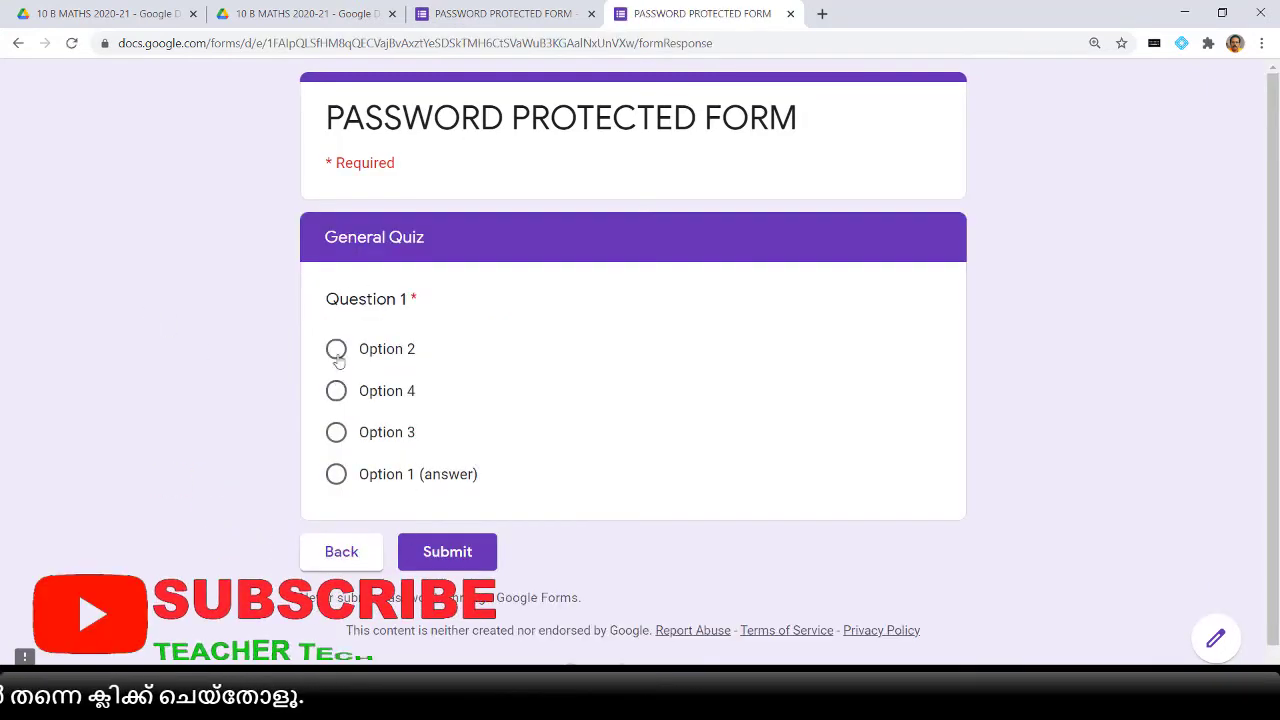